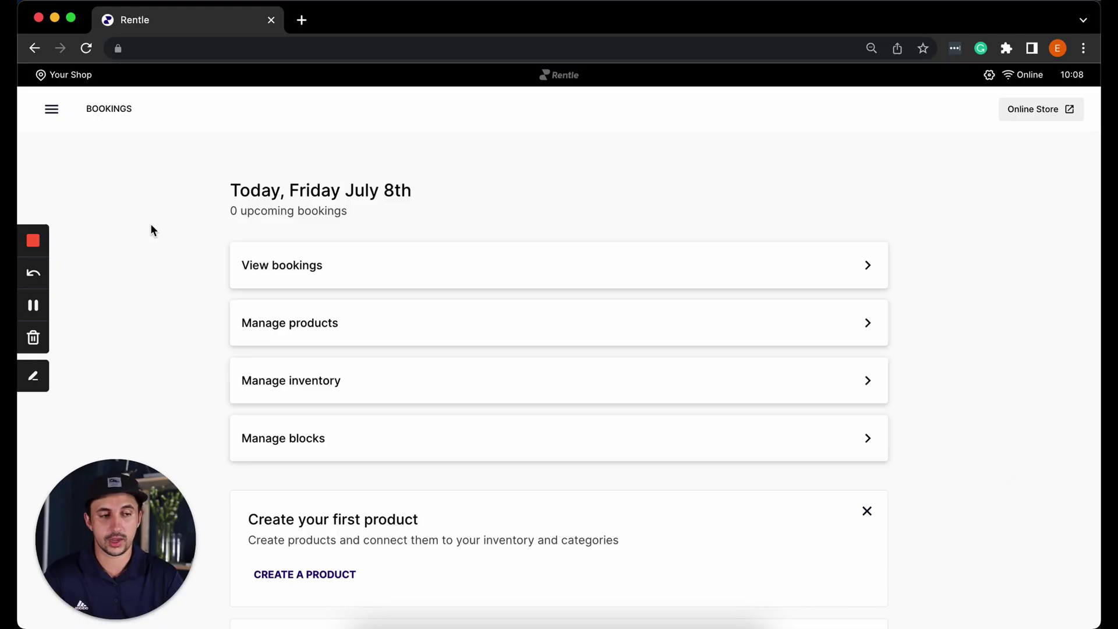
- Go to the product catalog and start creating a new product
click(51, 110)
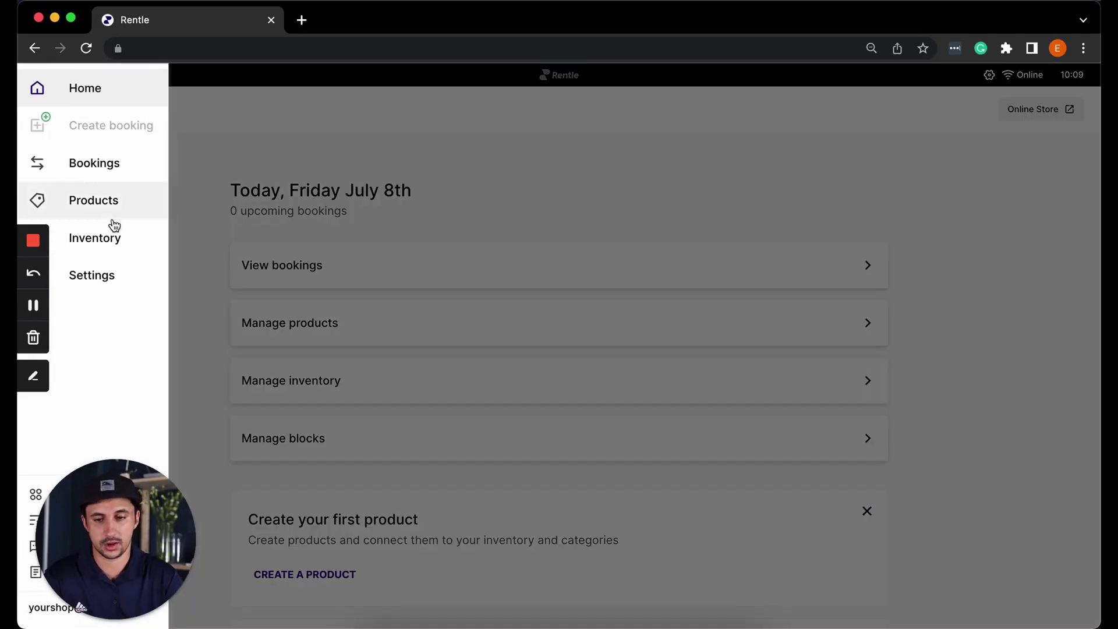
click(105, 204)
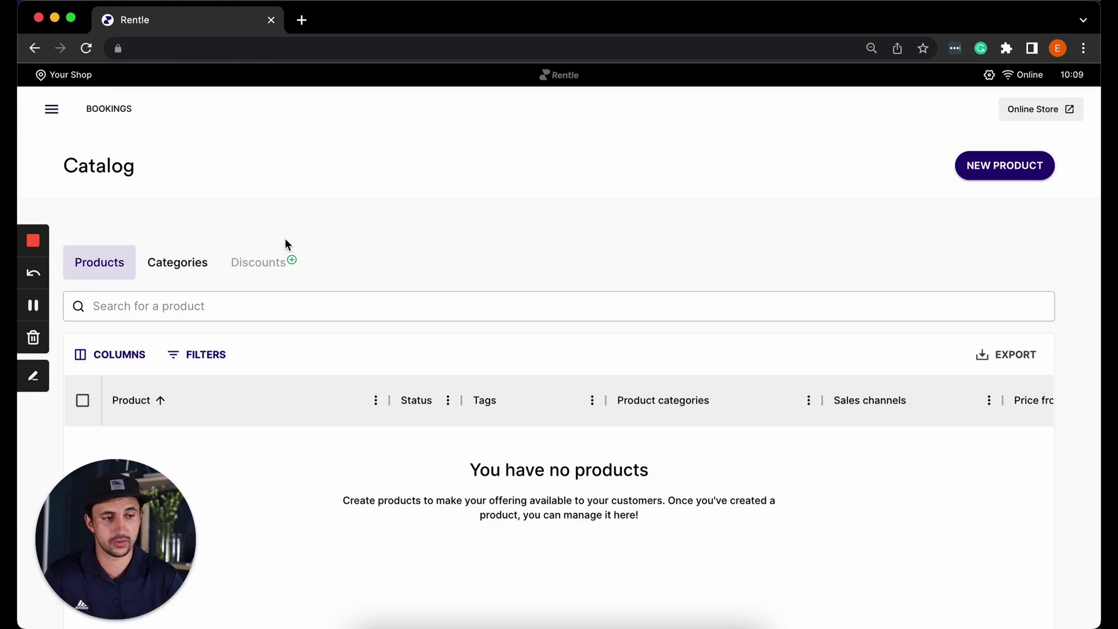
scroll(379, 385, down, 2)
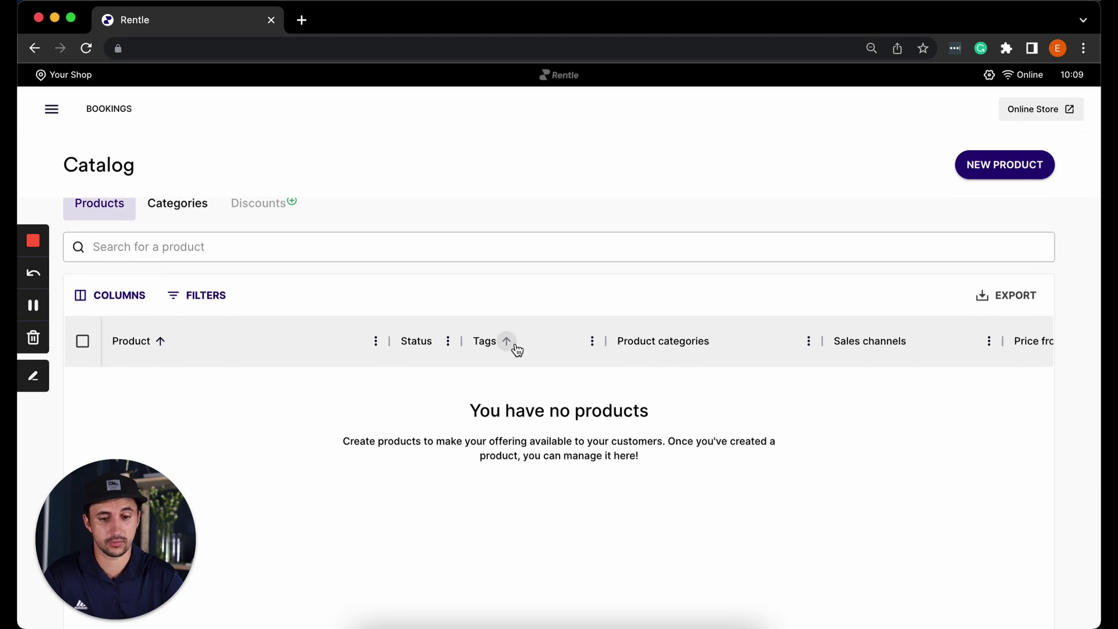
click(507, 342)
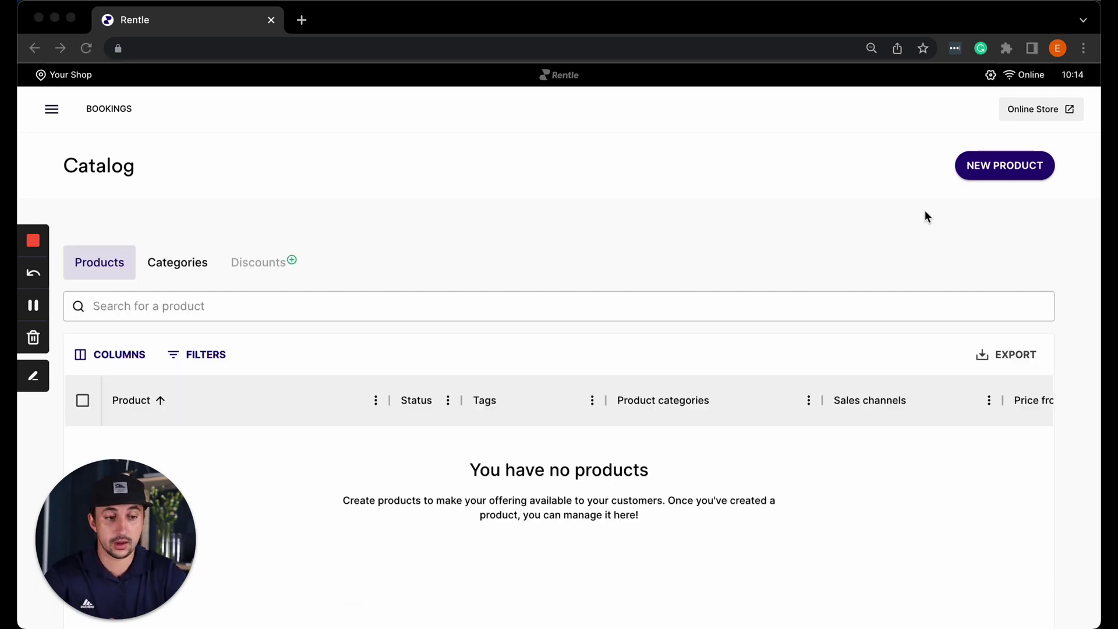
click(1002, 169)
click(1002, 167)
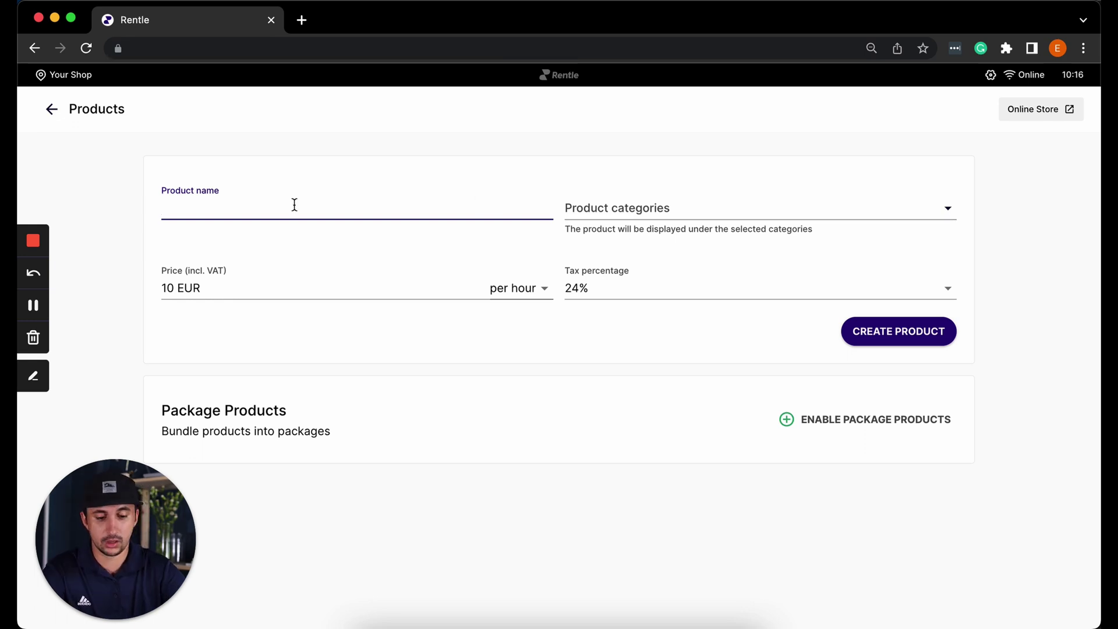
- Name the new product Ebike, assign it to the Cycling category and choose pricing per hour
text(Ebike)
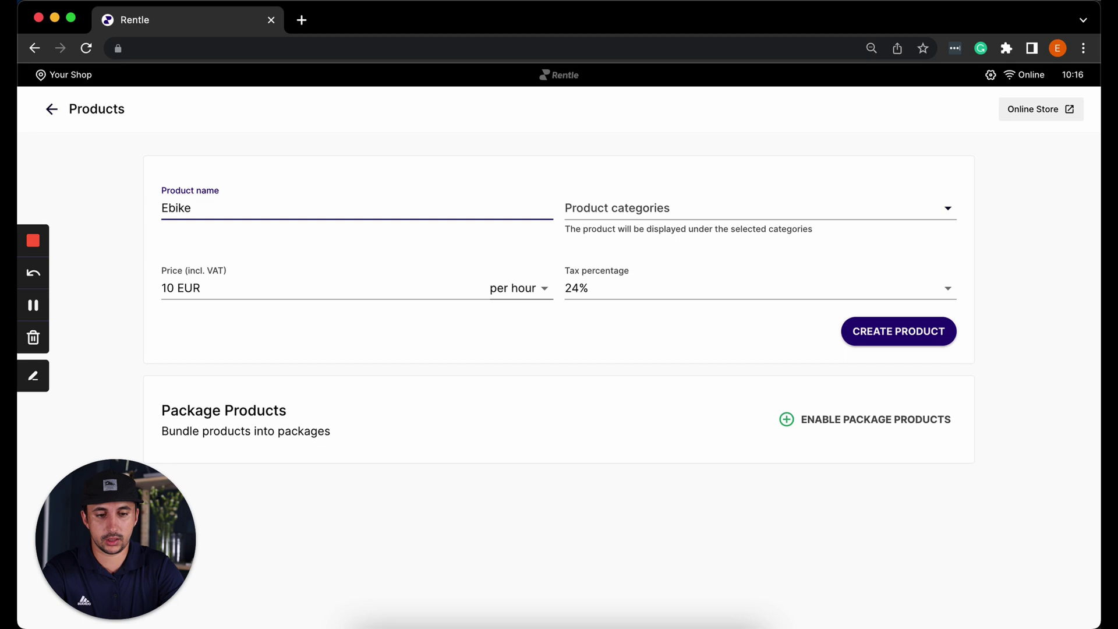
key(Tab)
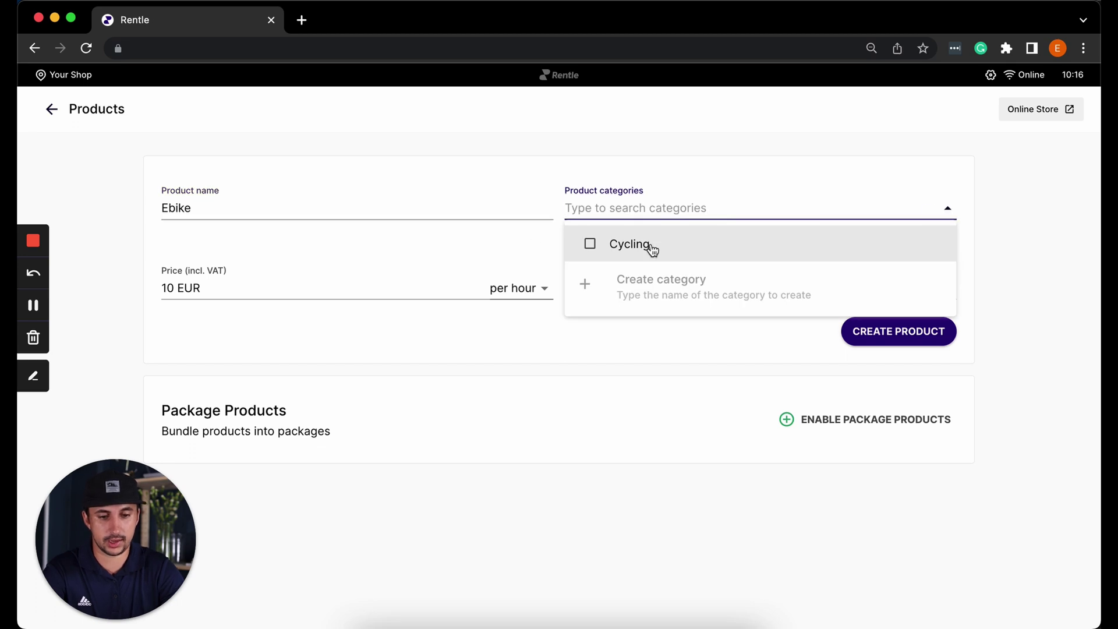
click(649, 244)
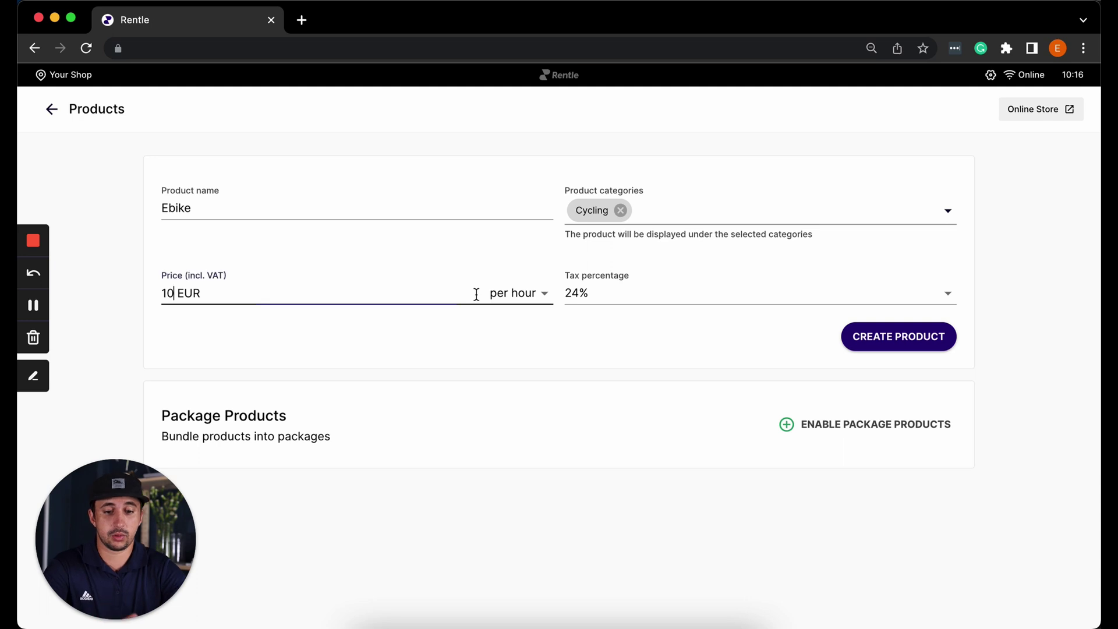
click(506, 292)
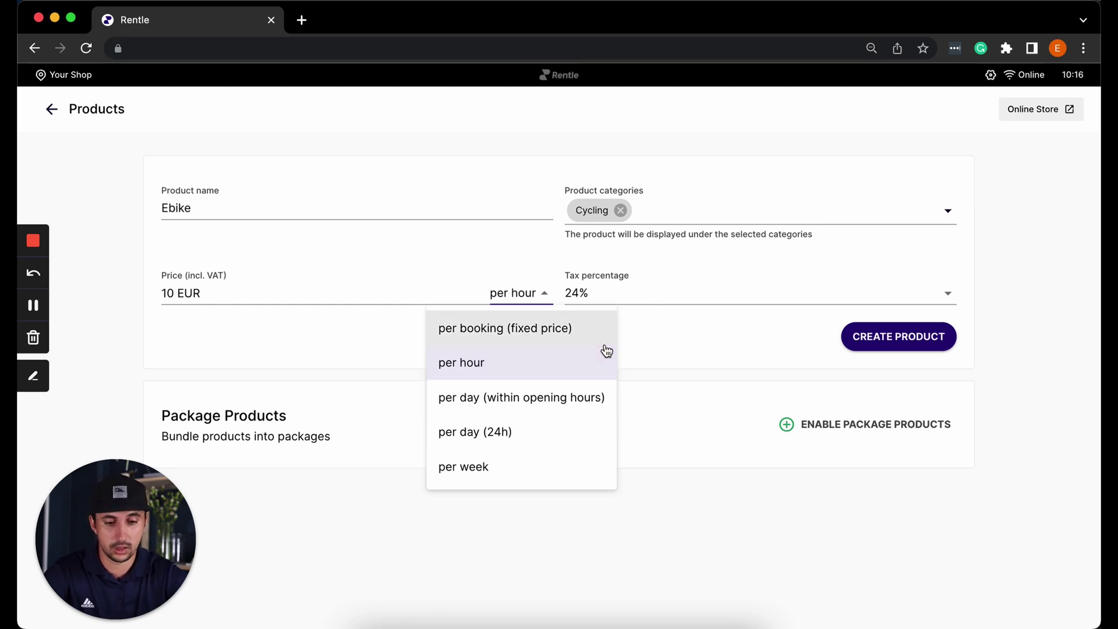
click(551, 363)
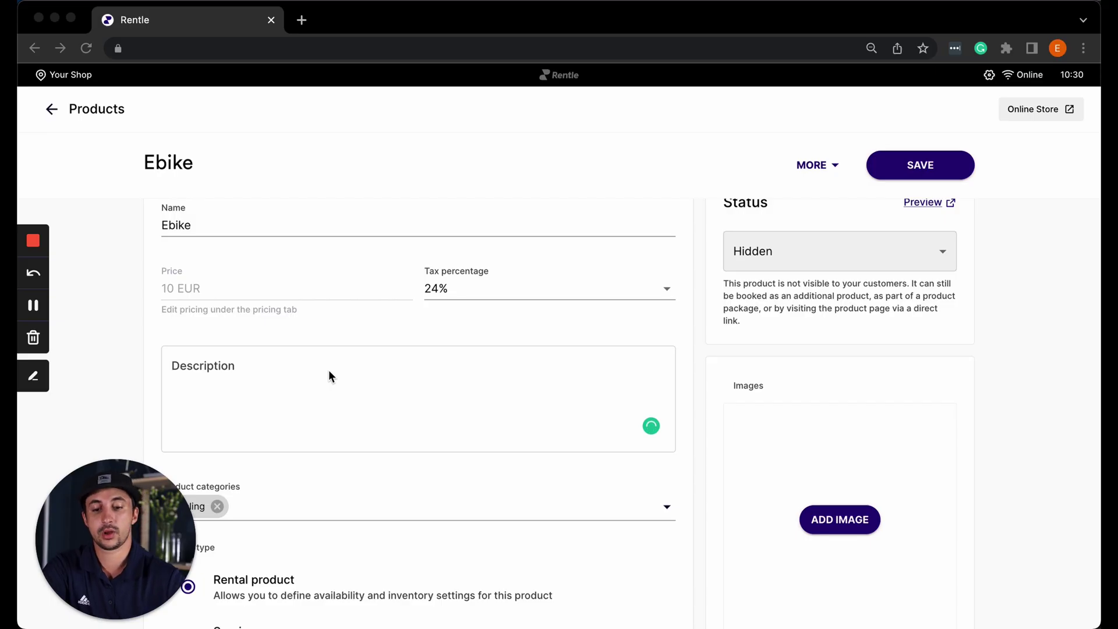
- Enter the Ebike description: "This X Model is suitable for all levels and terrains.", "Bike Specifications: XYZ" and "rentle.io", separated by blank lines
click(276, 374)
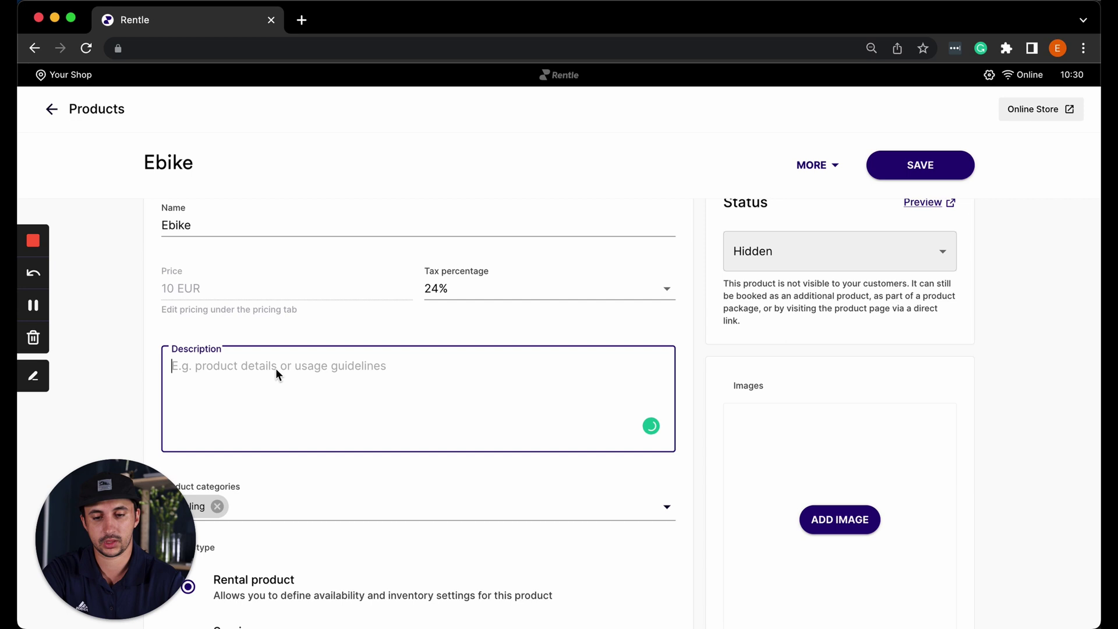
text(v)
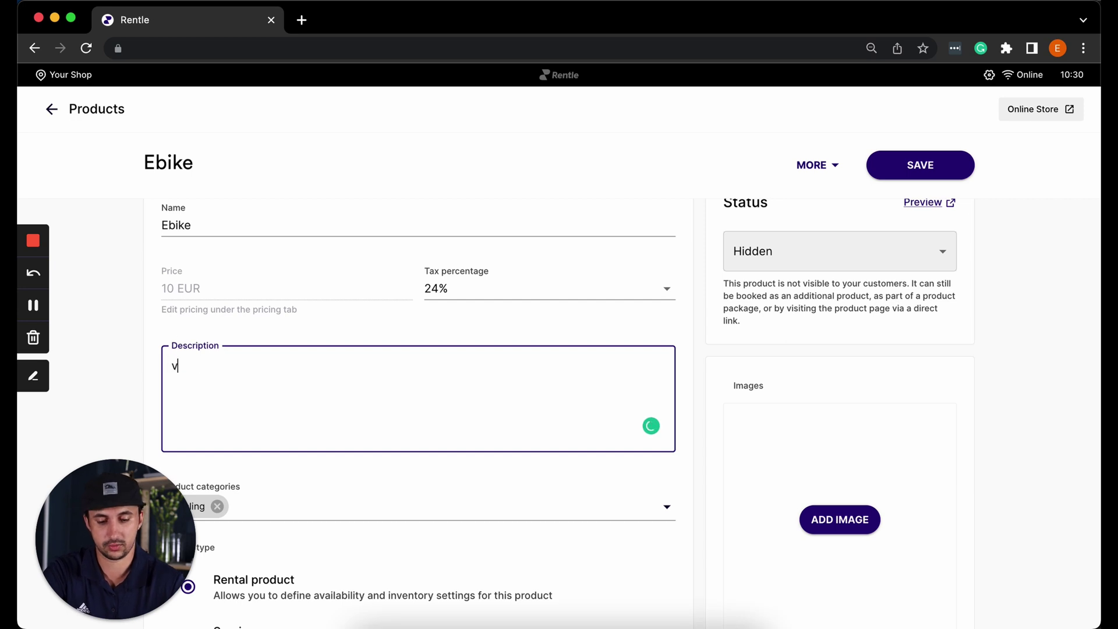
key(BackSpace)
text(This X Model is suitable for all levels and terrains.  Bike Specifications: XYZ  rentle.io)
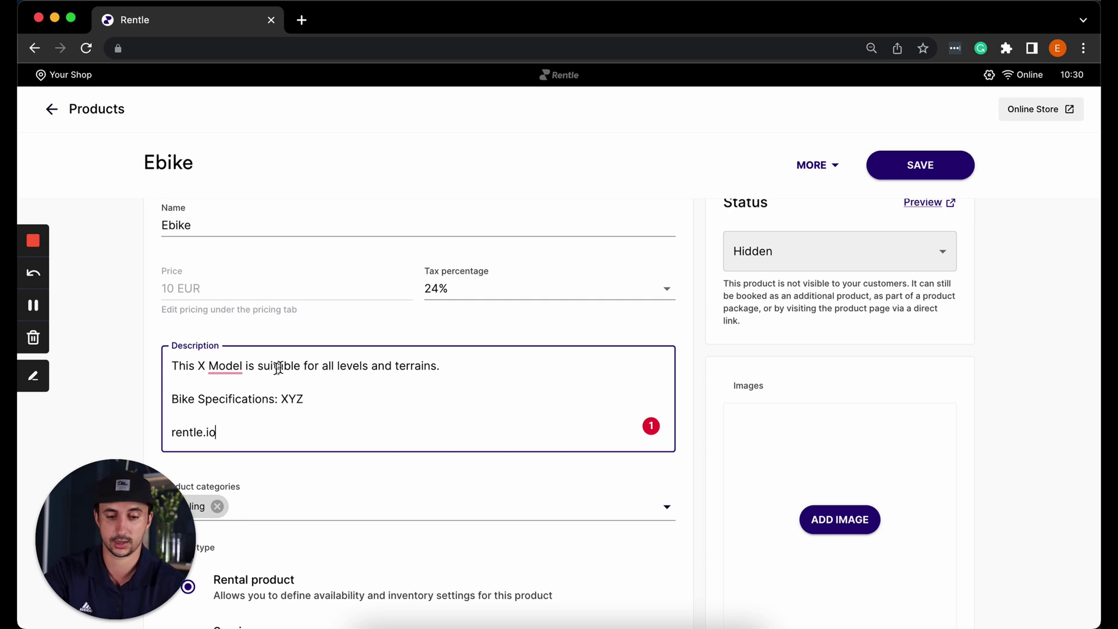
- Check which visibility status options are available for the Ebike product
scroll(773, 290, up, 1)
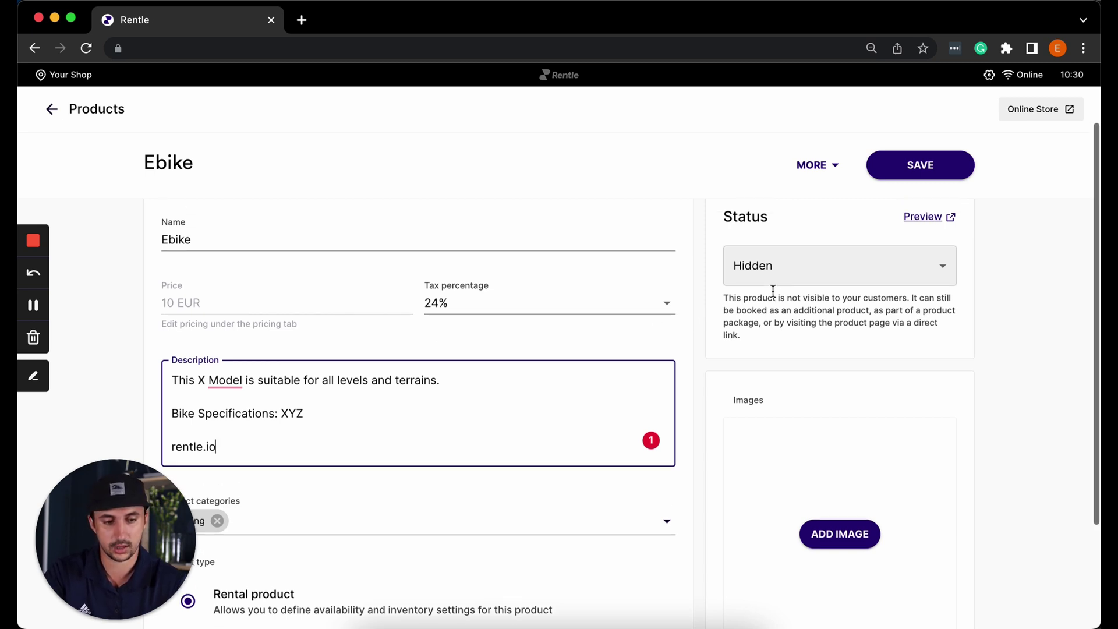
click(856, 275)
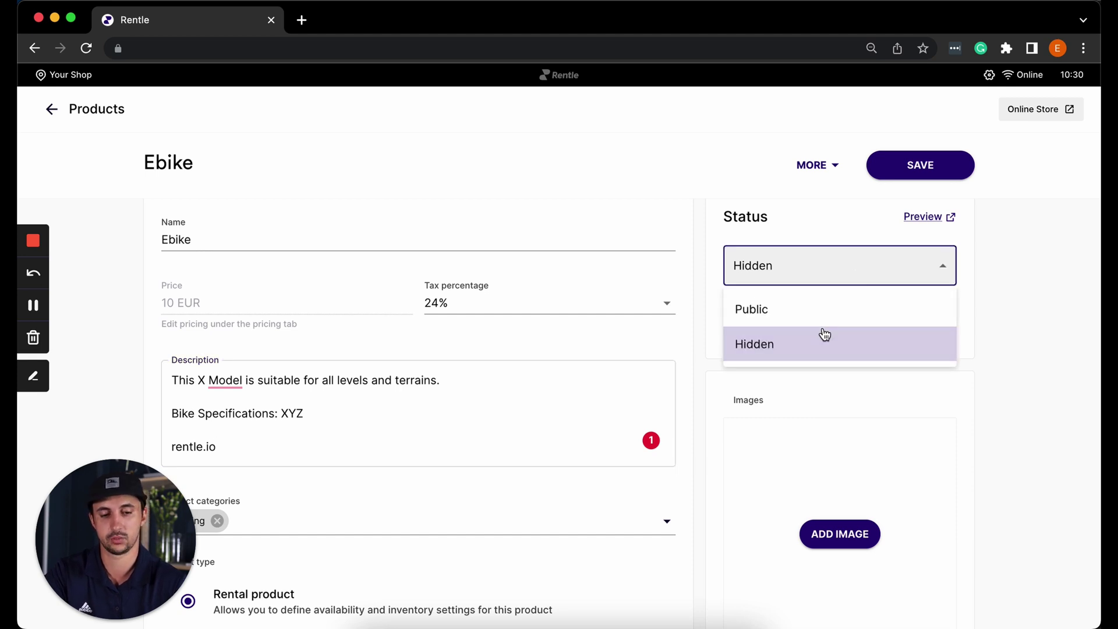
click(702, 260)
- Add the four bicycle photos from the image library to the Ebike product, leaving out the Rentle logo
scroll(768, 277, down, 2)
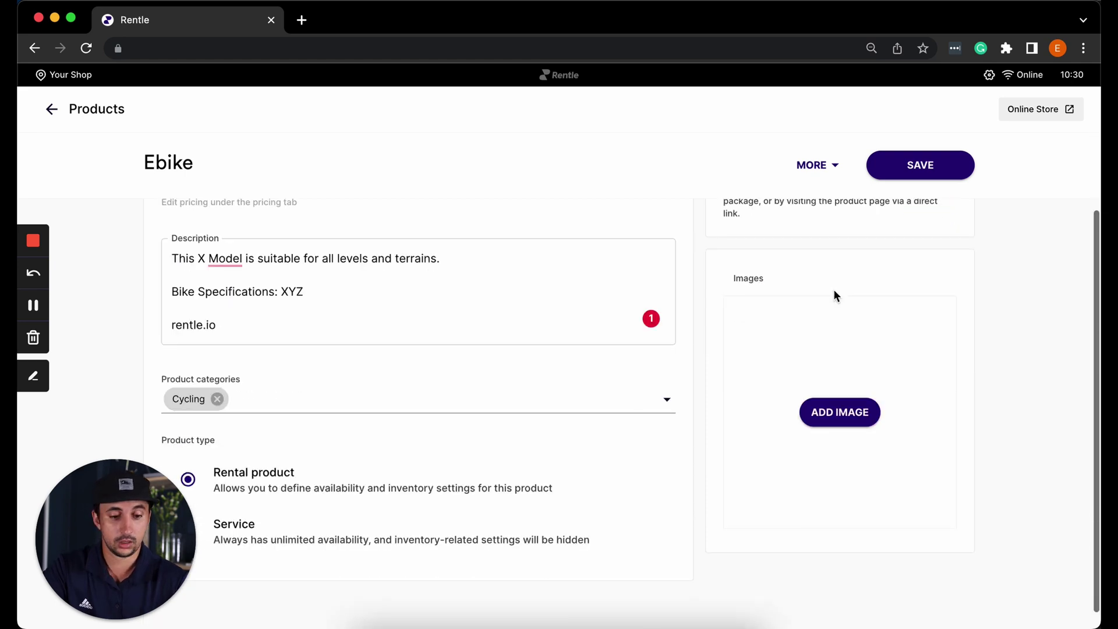
click(833, 415)
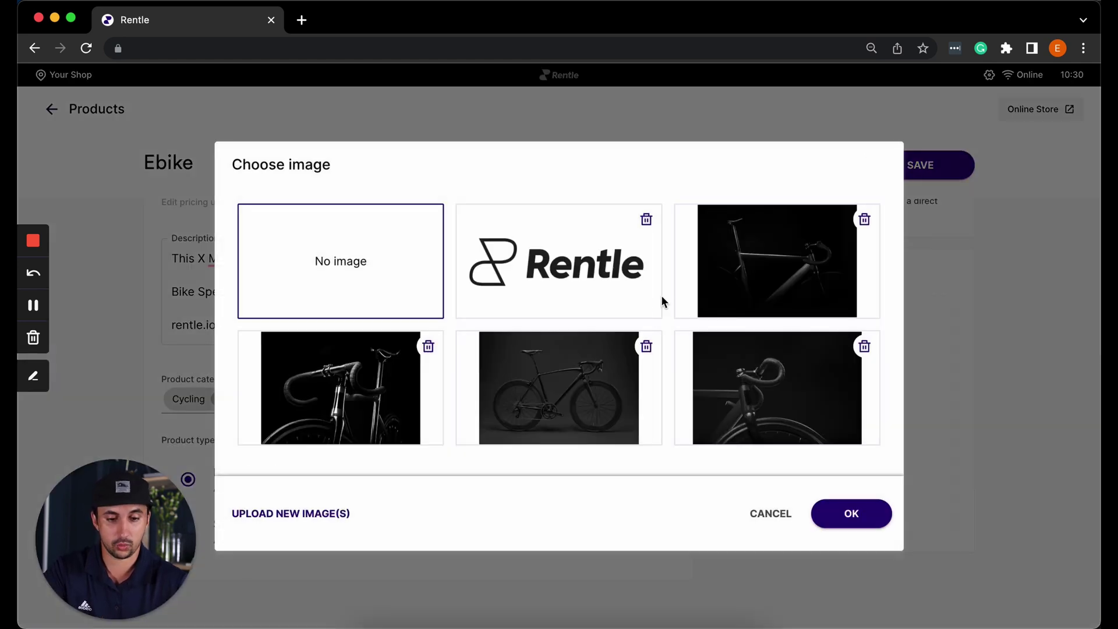
click(757, 278)
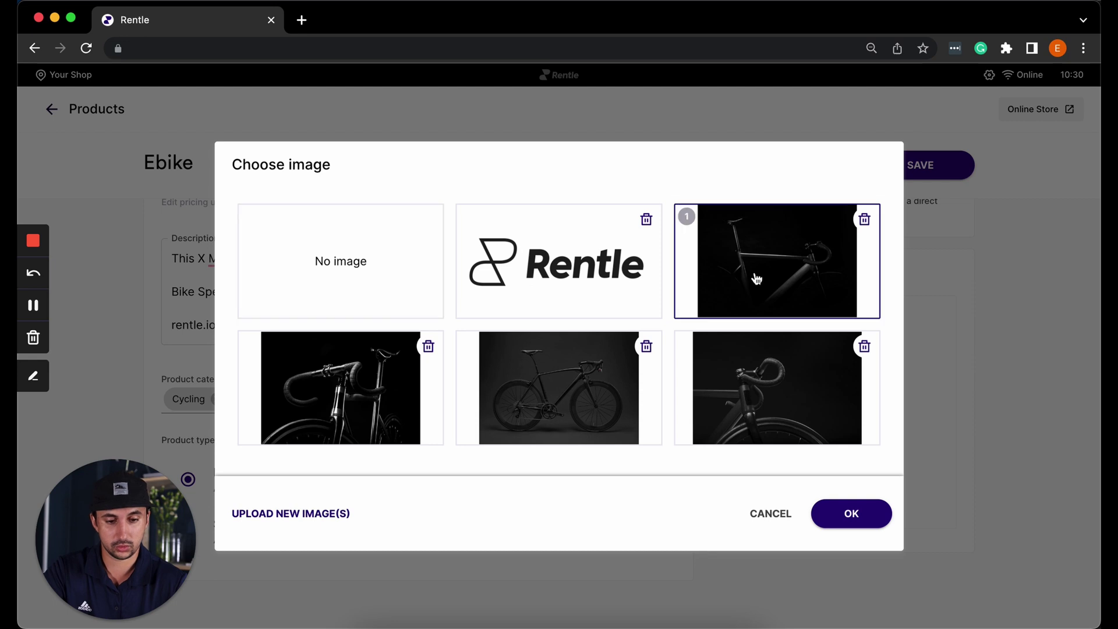
click(343, 425)
click(533, 373)
click(757, 373)
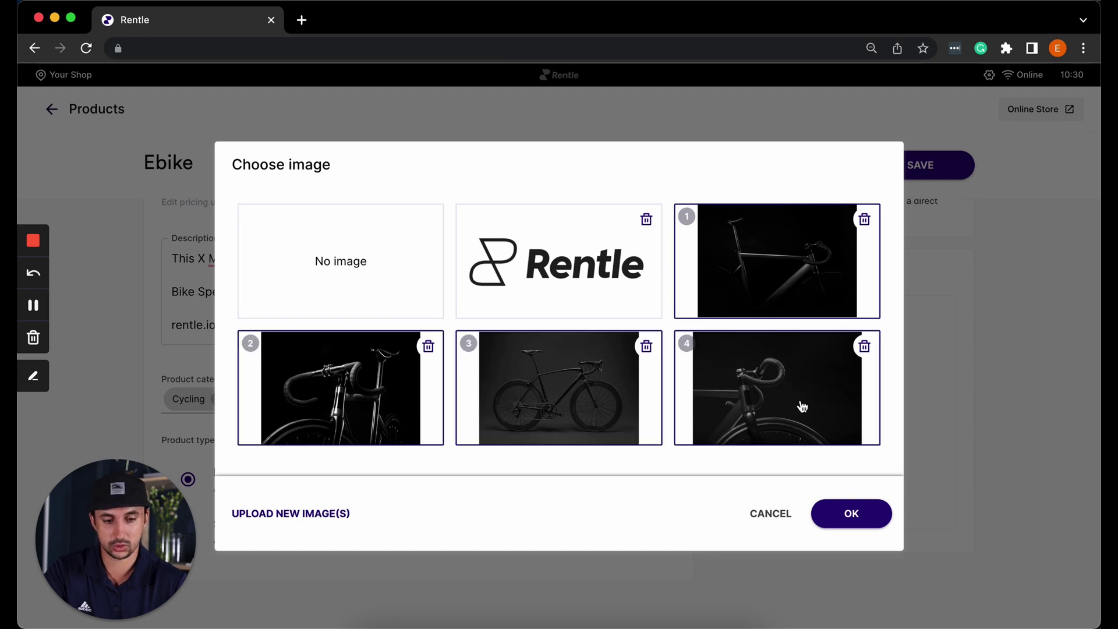
click(856, 516)
scroll(703, 358, down, 2)
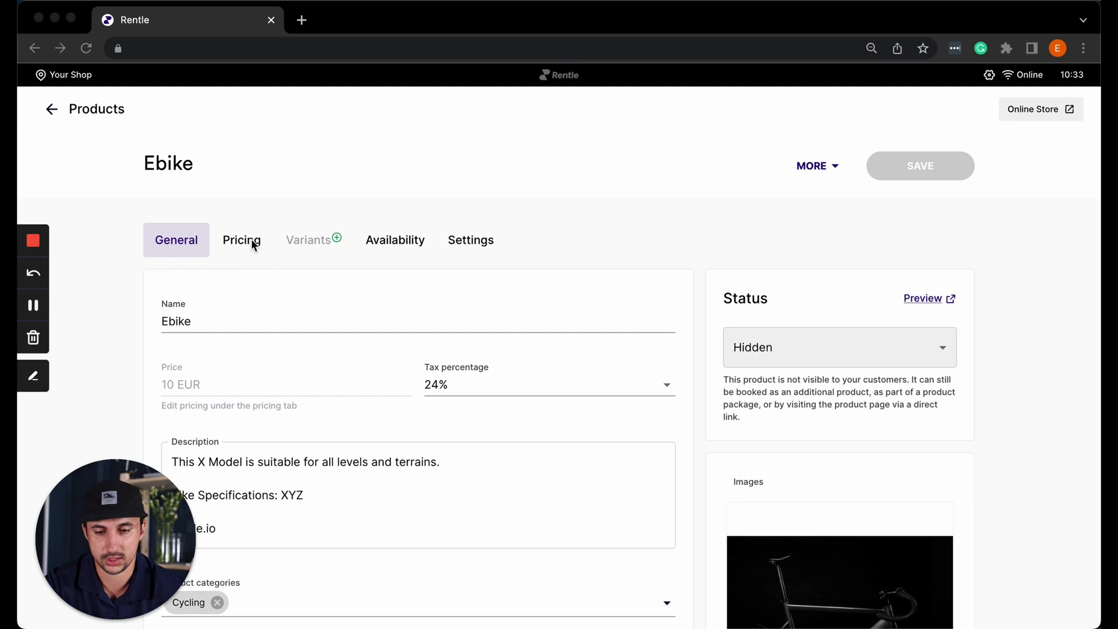
- Add a 5-hour row to the Ebike's pricing table
click(253, 241)
scroll(341, 333, down, 1)
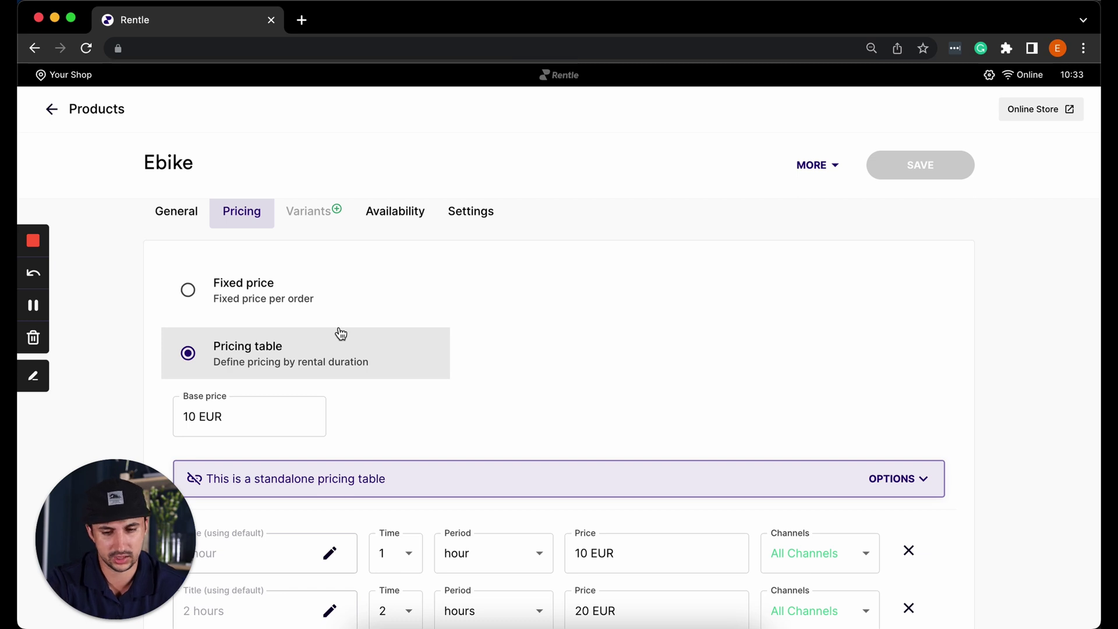
scroll(341, 334, down, 2)
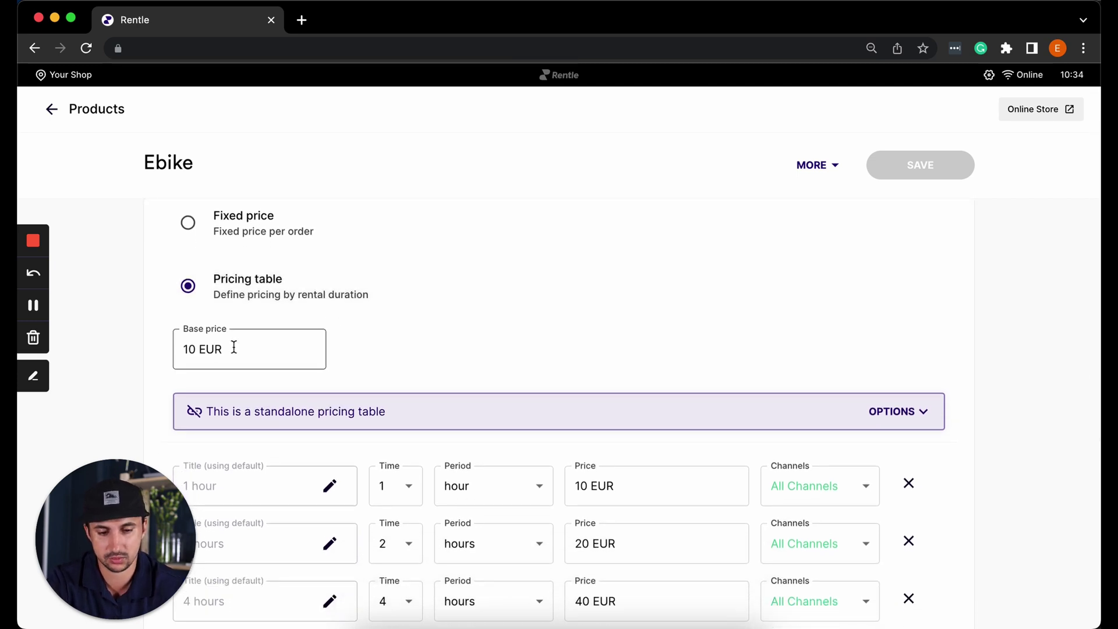
scroll(237, 307, down, 4)
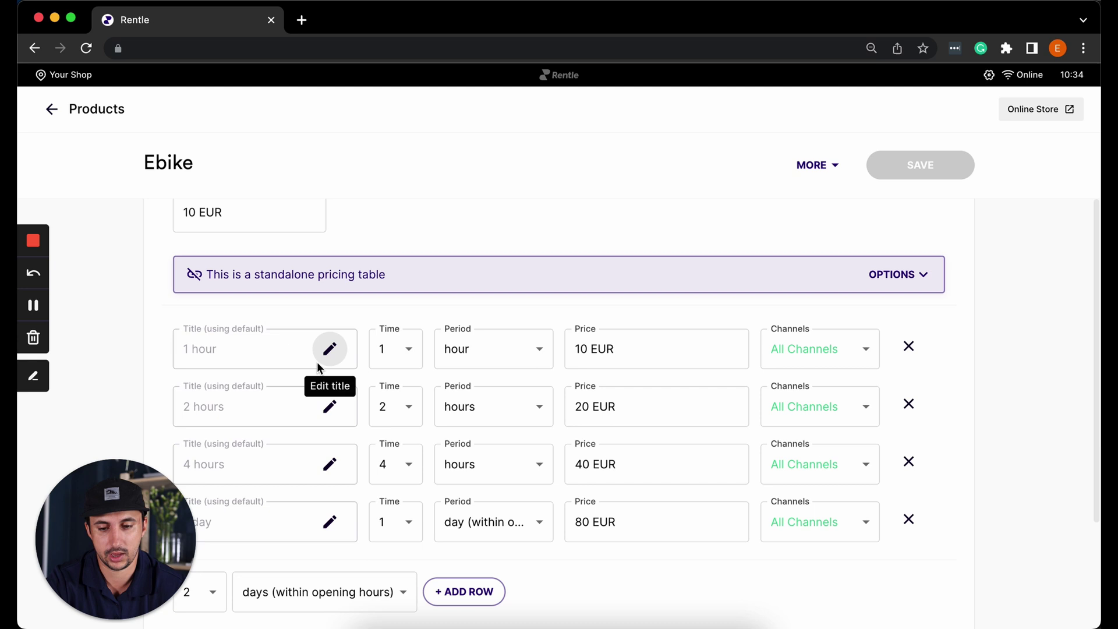
scroll(304, 394, down, 1)
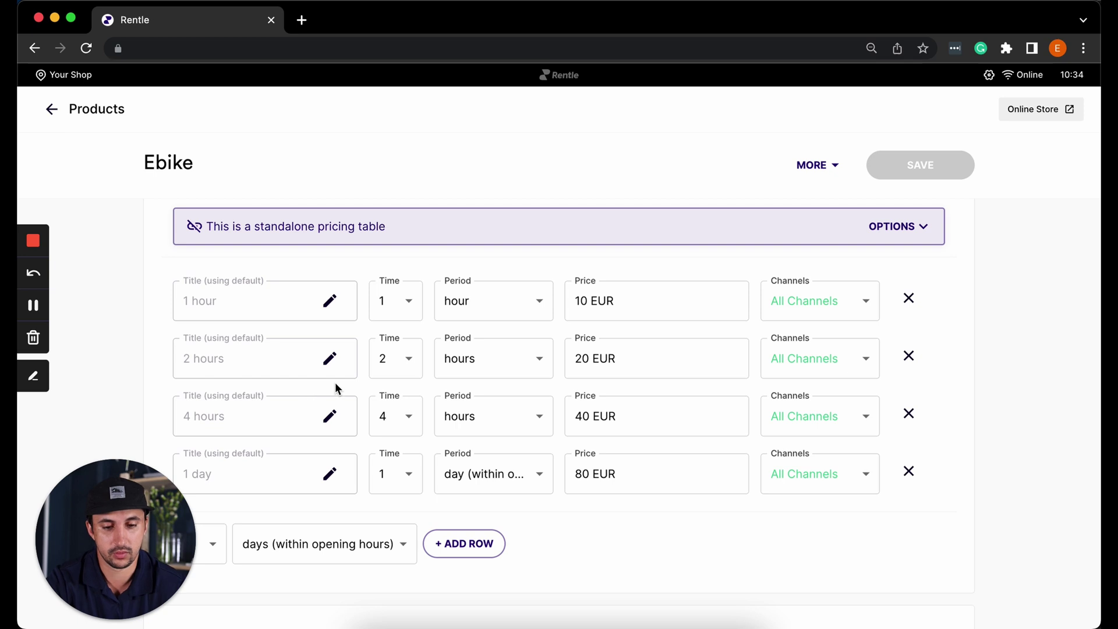
scroll(335, 386, down, 3)
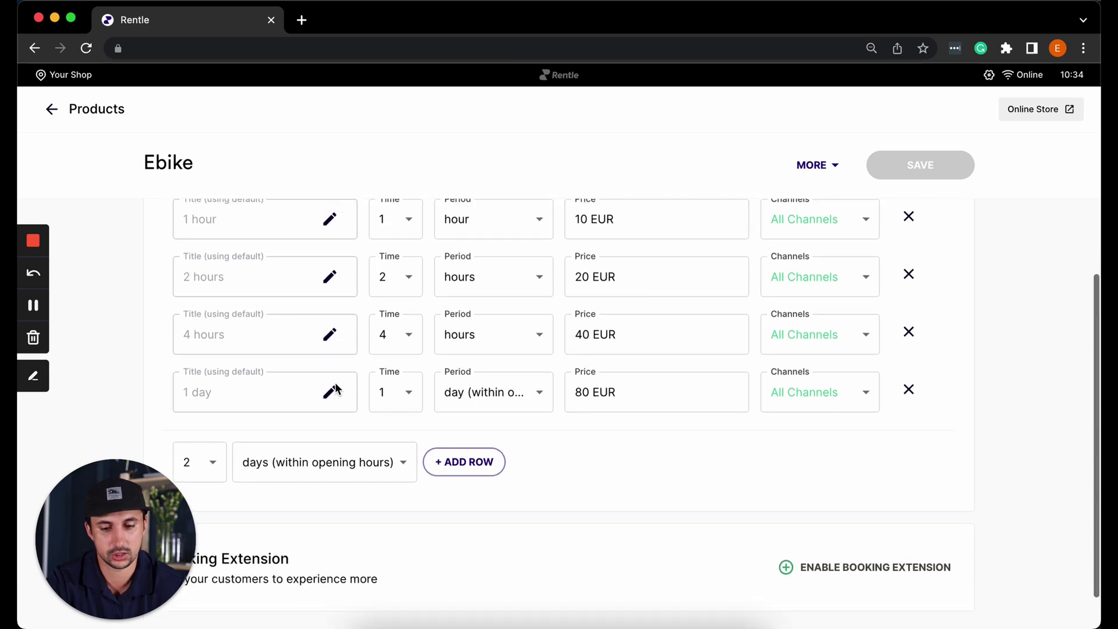
click(362, 457)
click(314, 488)
click(211, 466)
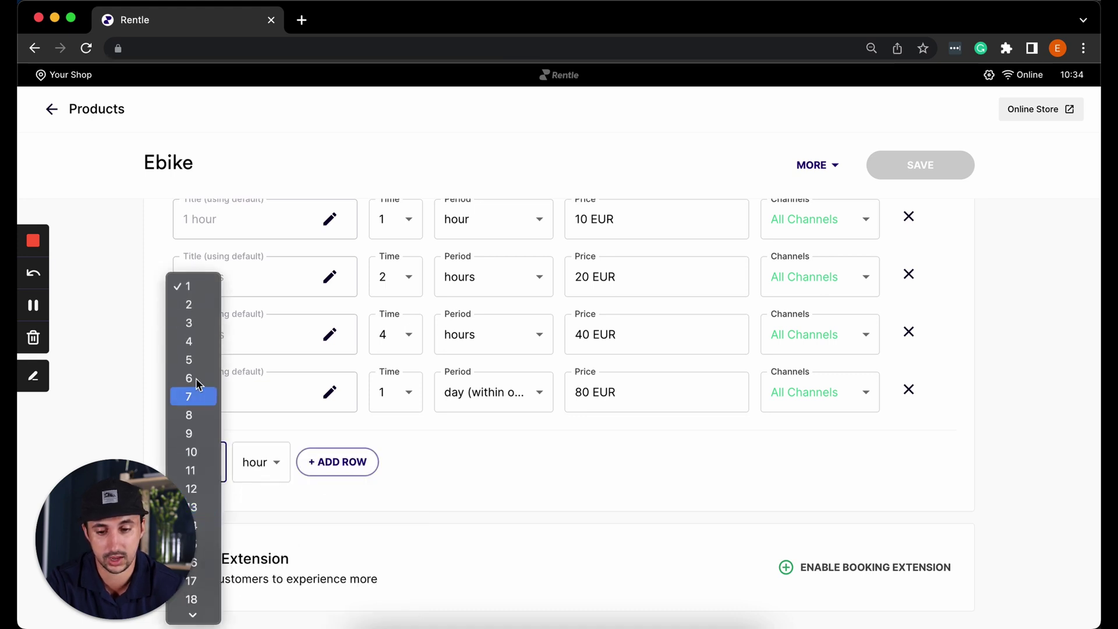
click(189, 359)
click(347, 465)
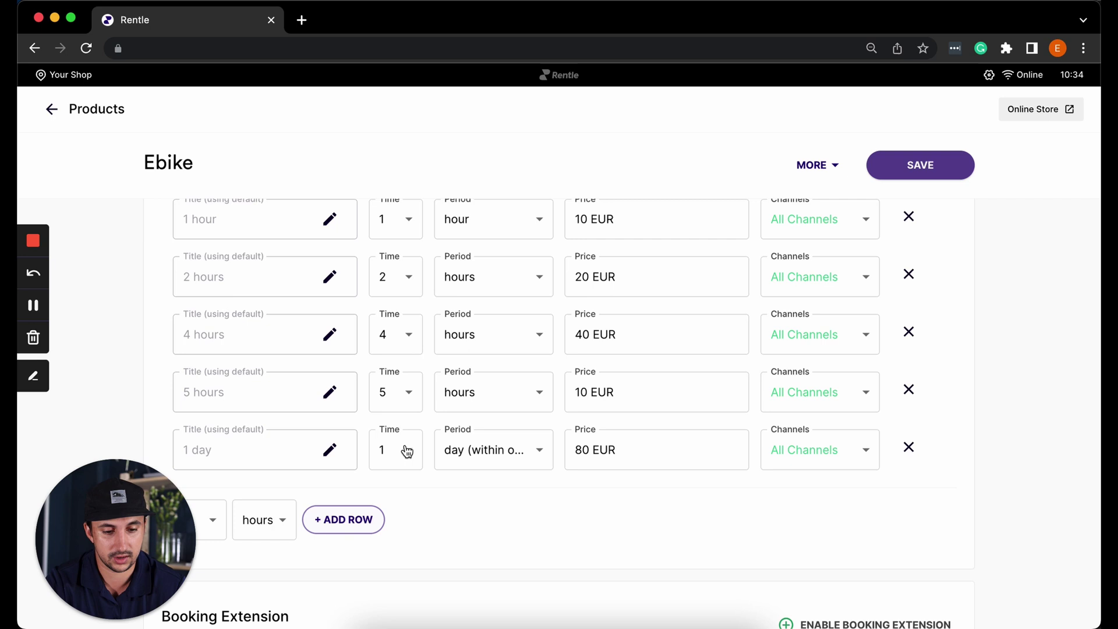
- Set the price of the 5-hour row to 65 EUR and save the product
scroll(552, 327, up, 2)
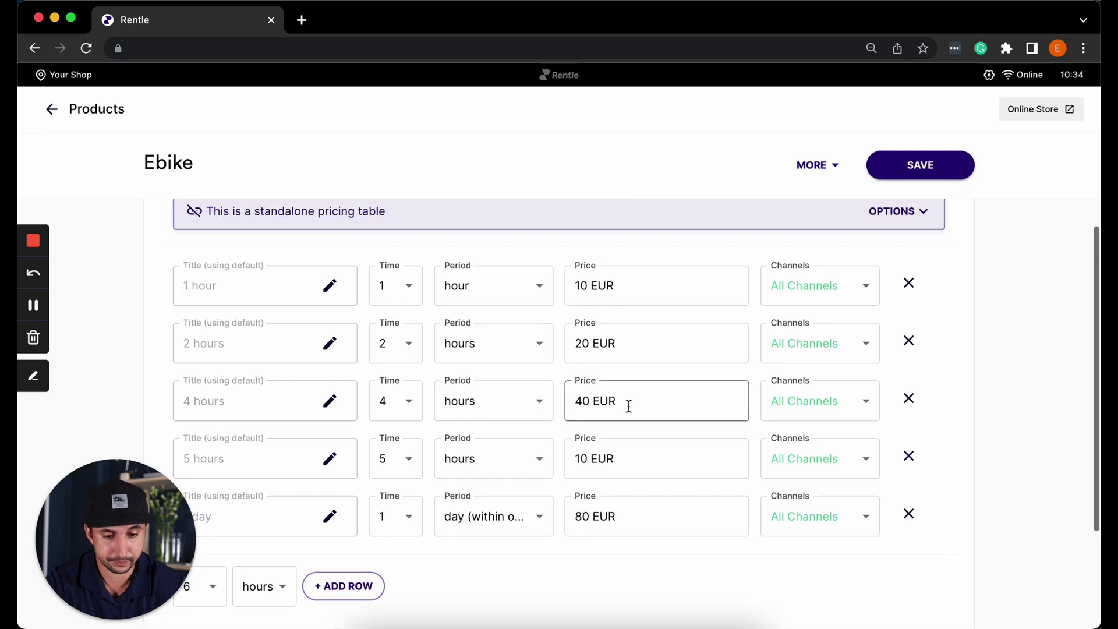
double_click(582, 460)
text(6)
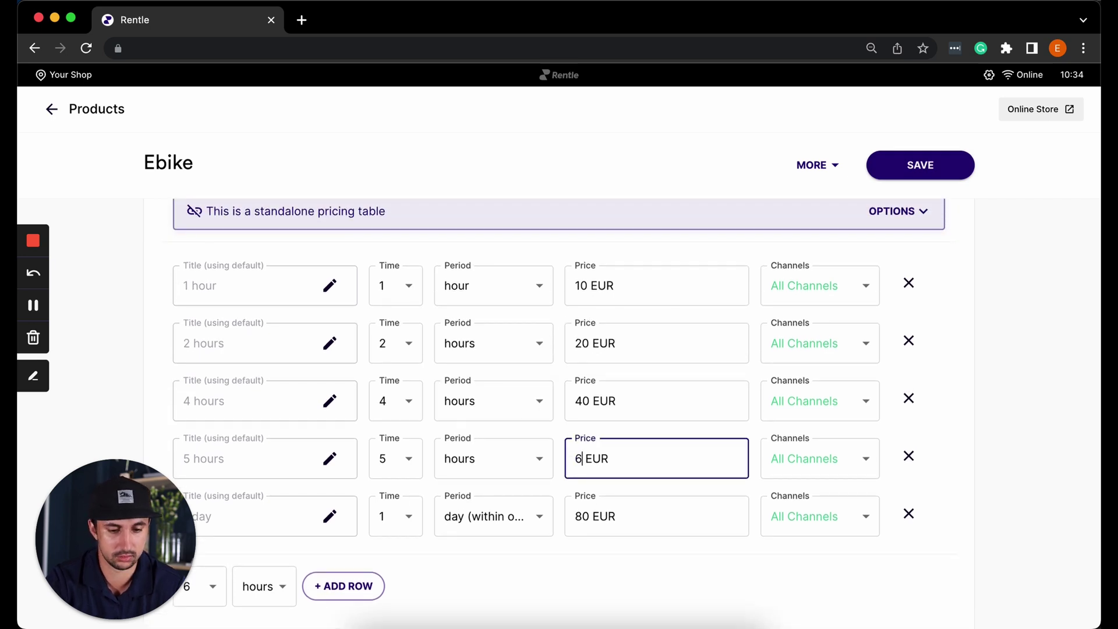
text(5)
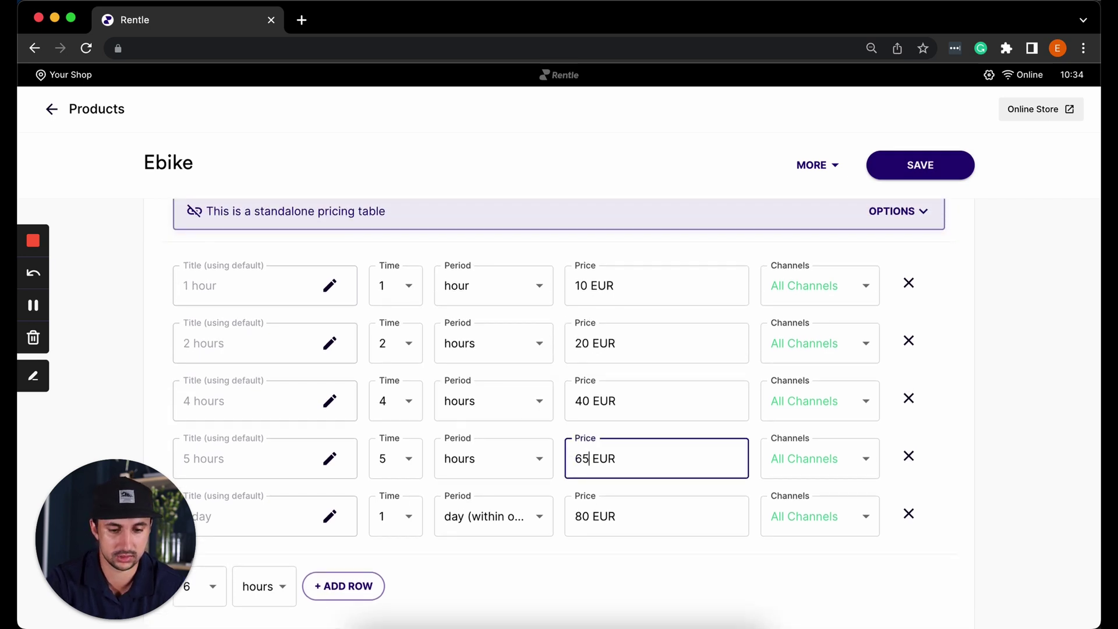
click(913, 170)
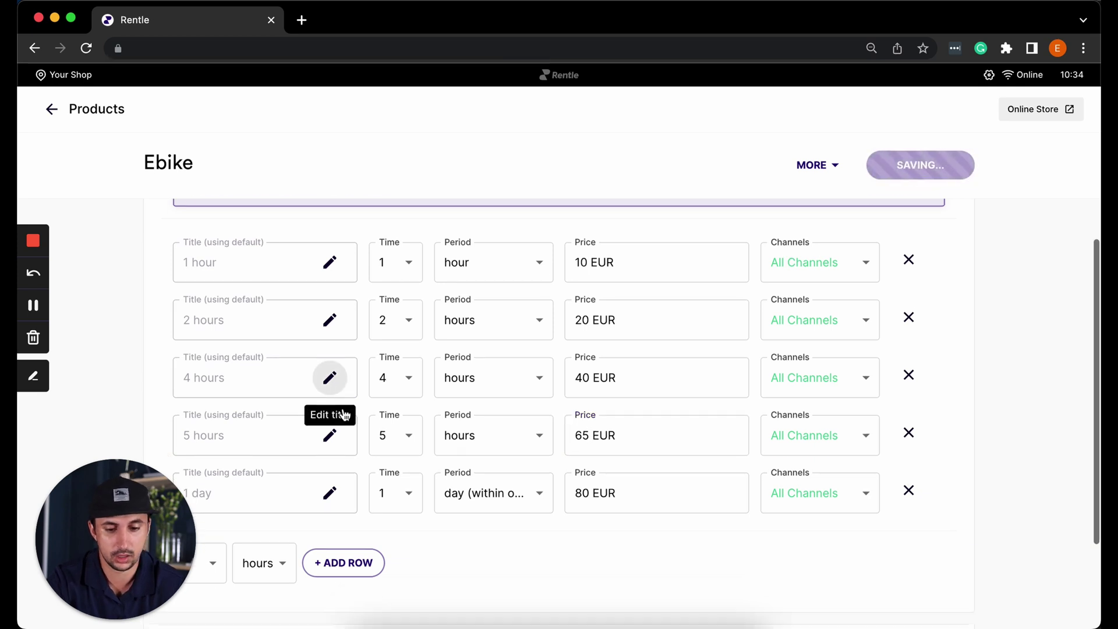
- Add a row for 3 days (24h) to the Ebike's pricing table
scroll(344, 415, down, 3)
click(277, 449)
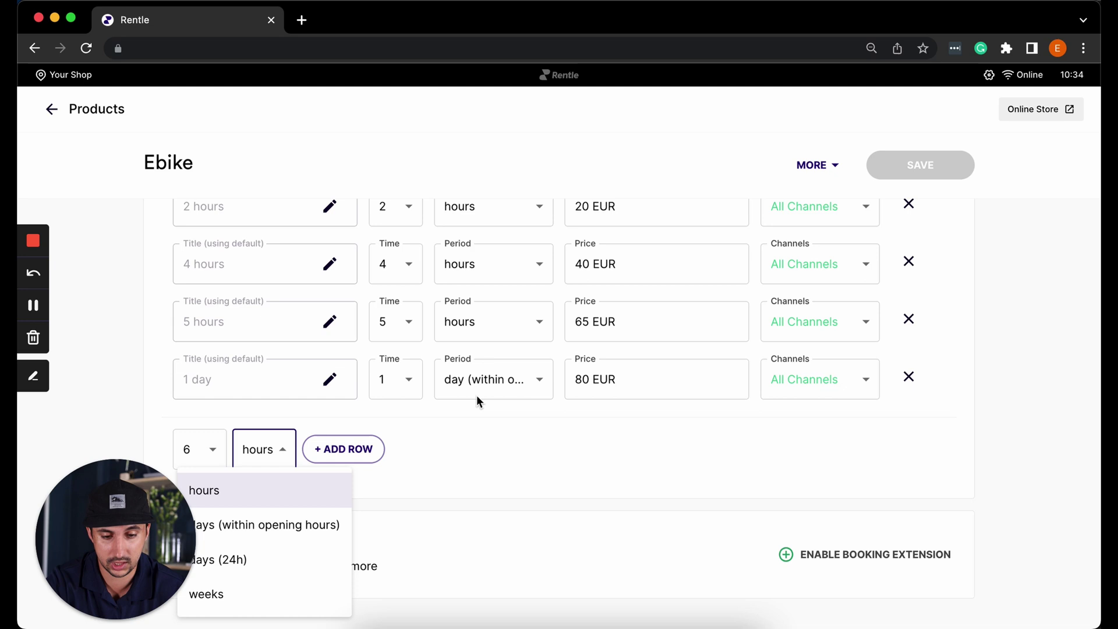
click(255, 559)
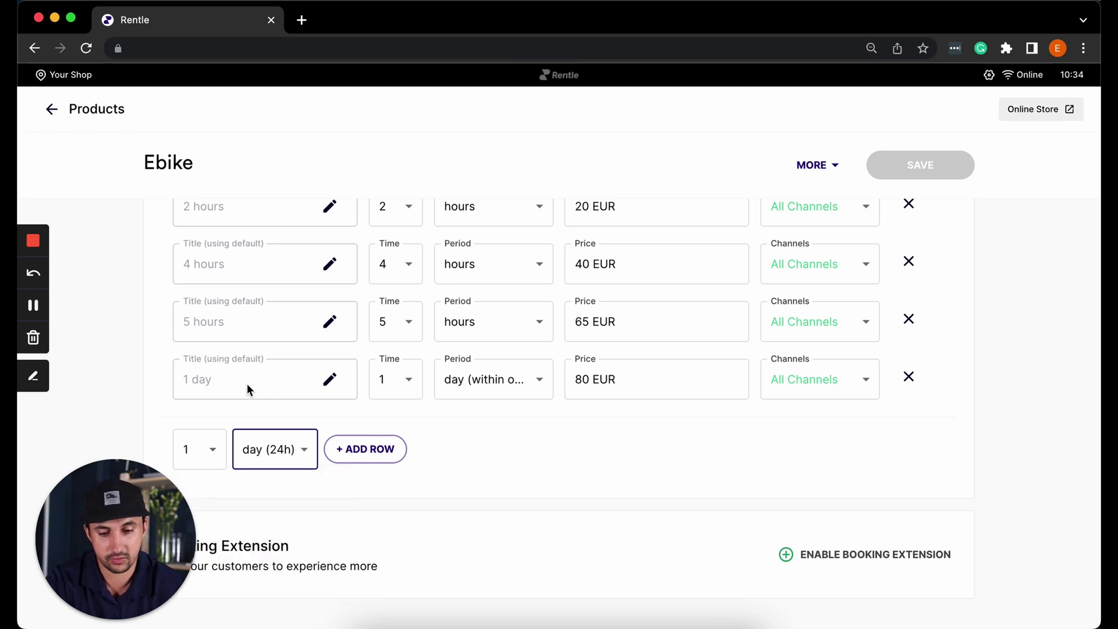
click(198, 449)
click(205, 488)
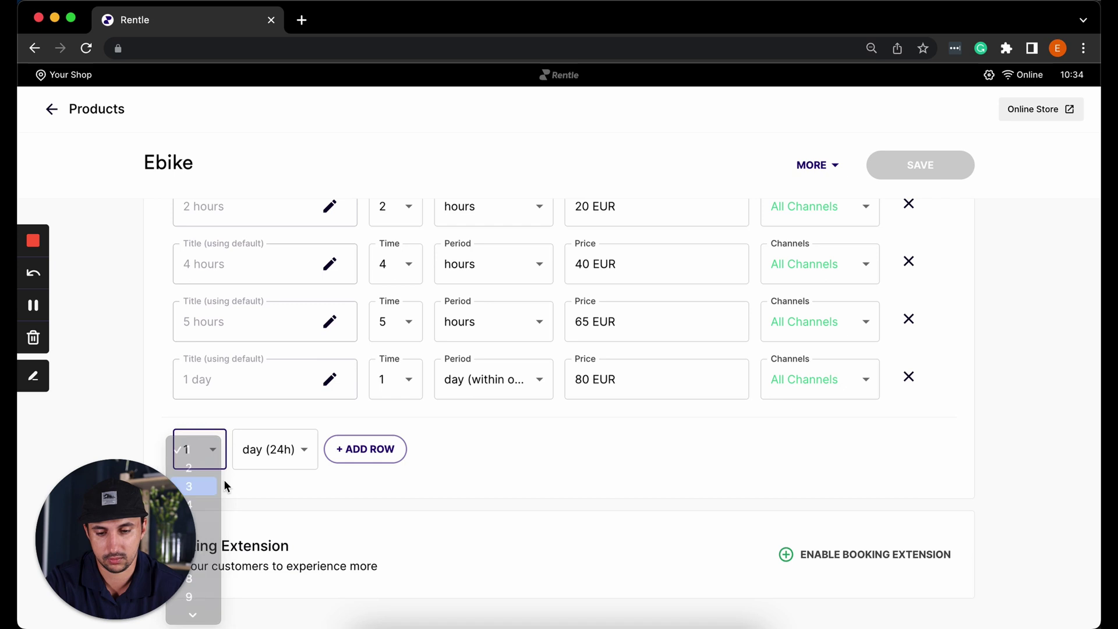
click(353, 452)
- Set the price of the 3 days (24h) row to 95 EUR and save the product
click(581, 438)
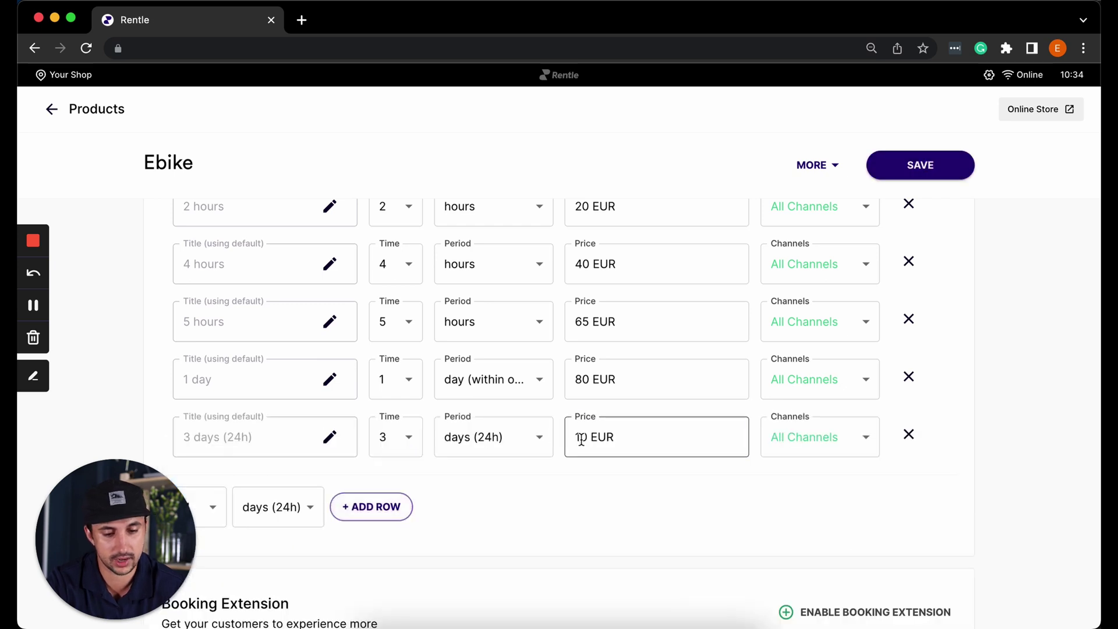
double_click(581, 438)
text(95)
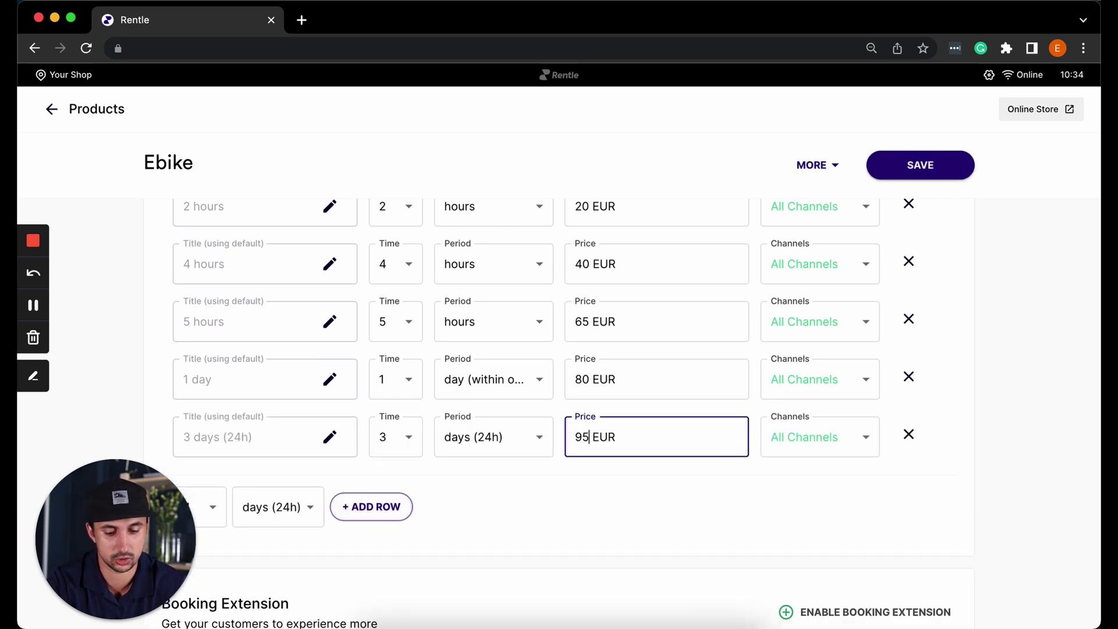
click(932, 165)
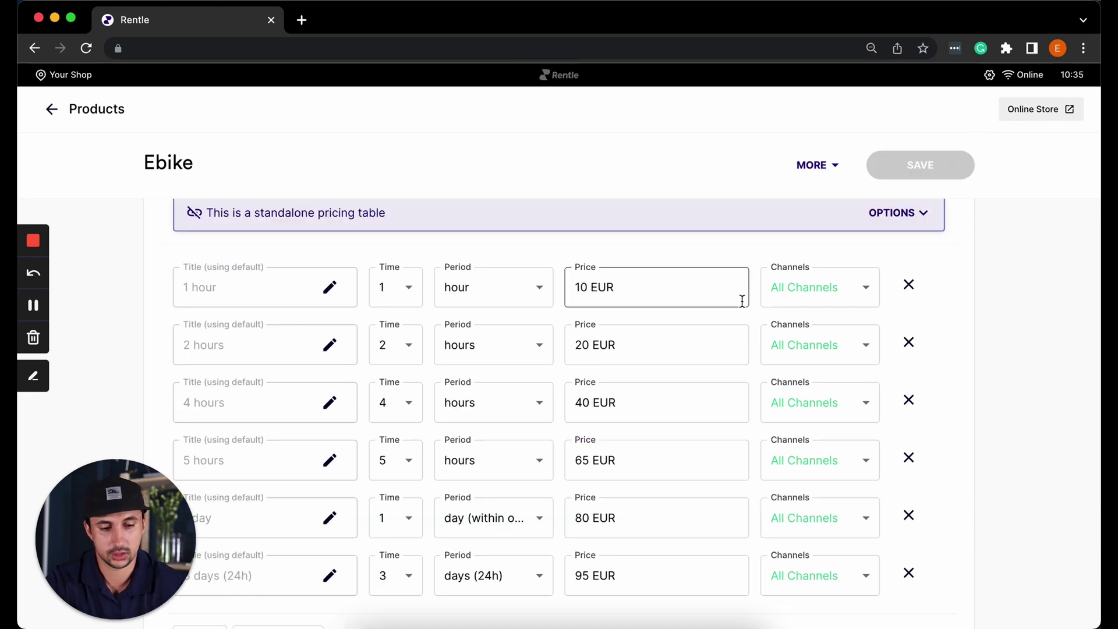
- Save the Ebike's pricing table as a new template named "Pricing for Cycling Products"
scroll(844, 268, up, 1)
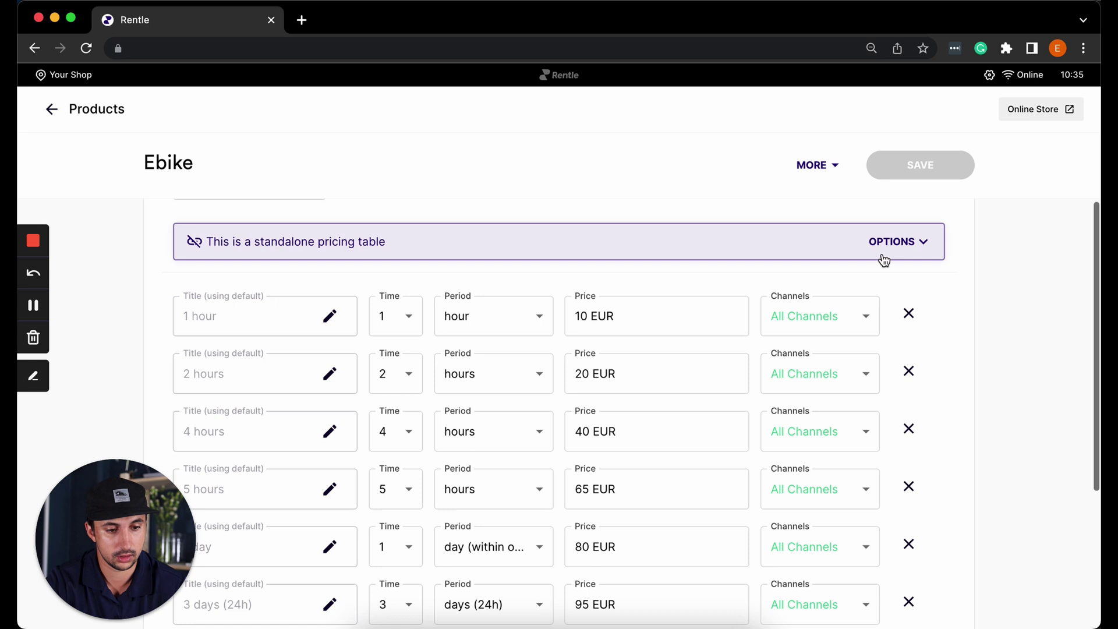
click(886, 247)
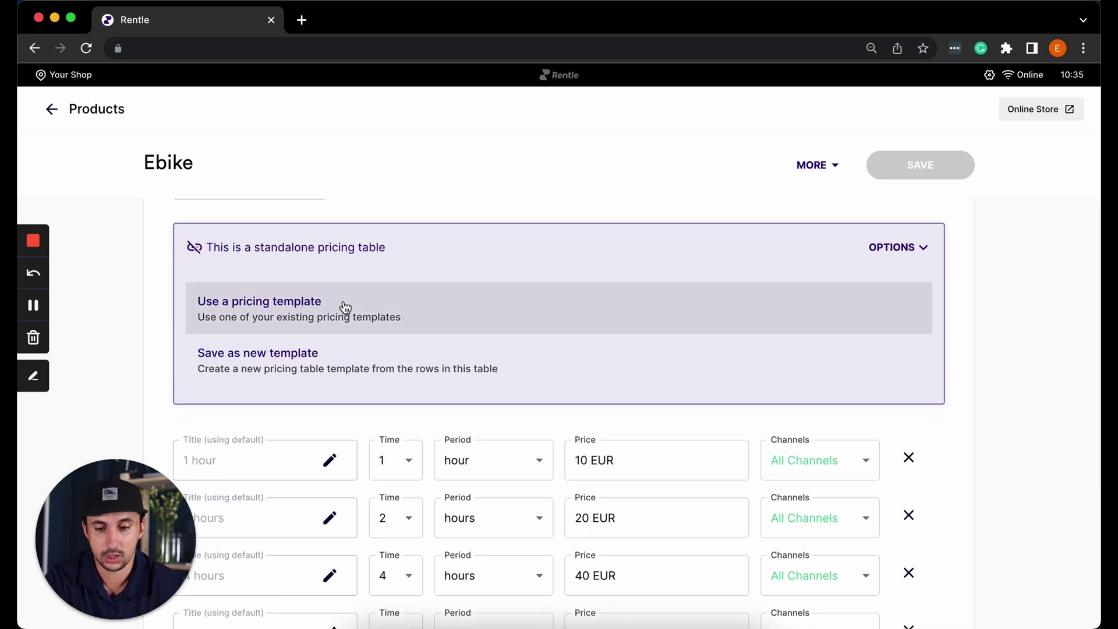
click(319, 370)
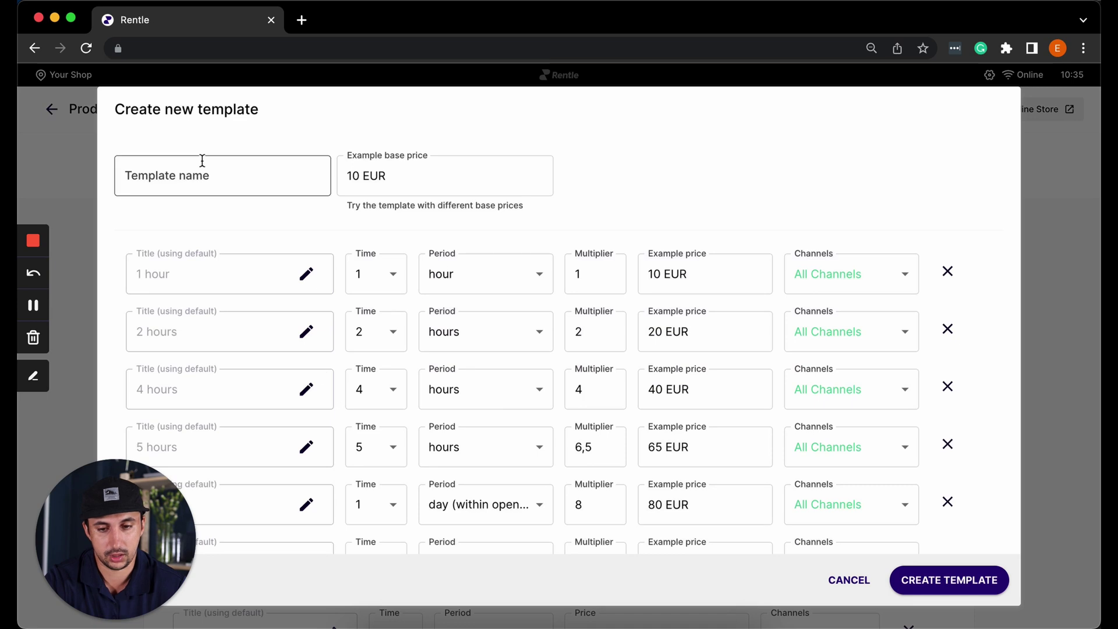
click(202, 161)
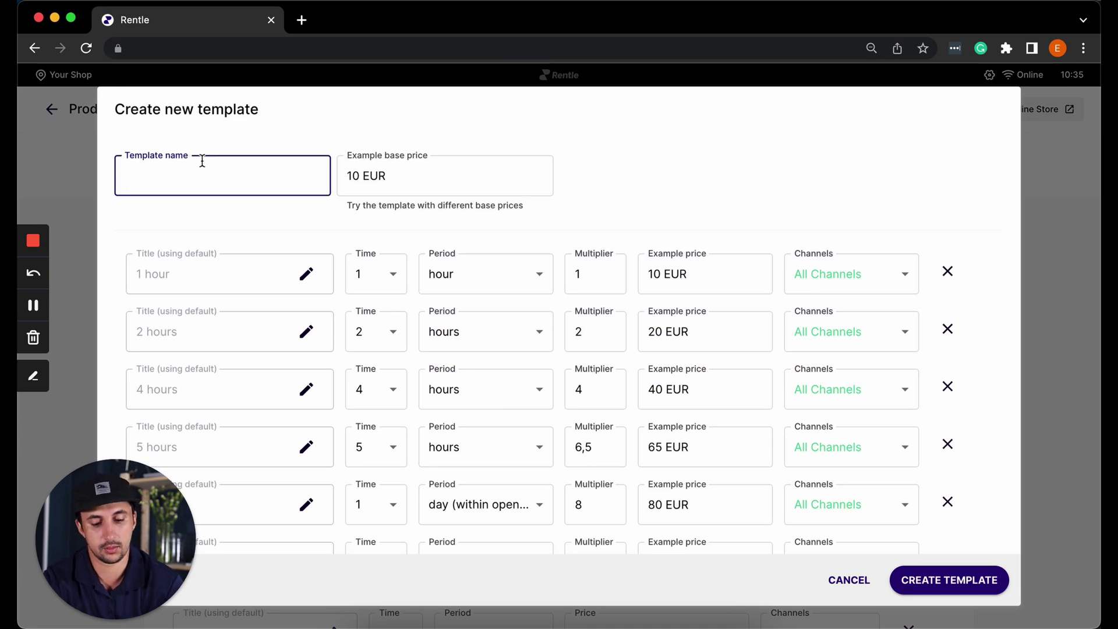
text(P)
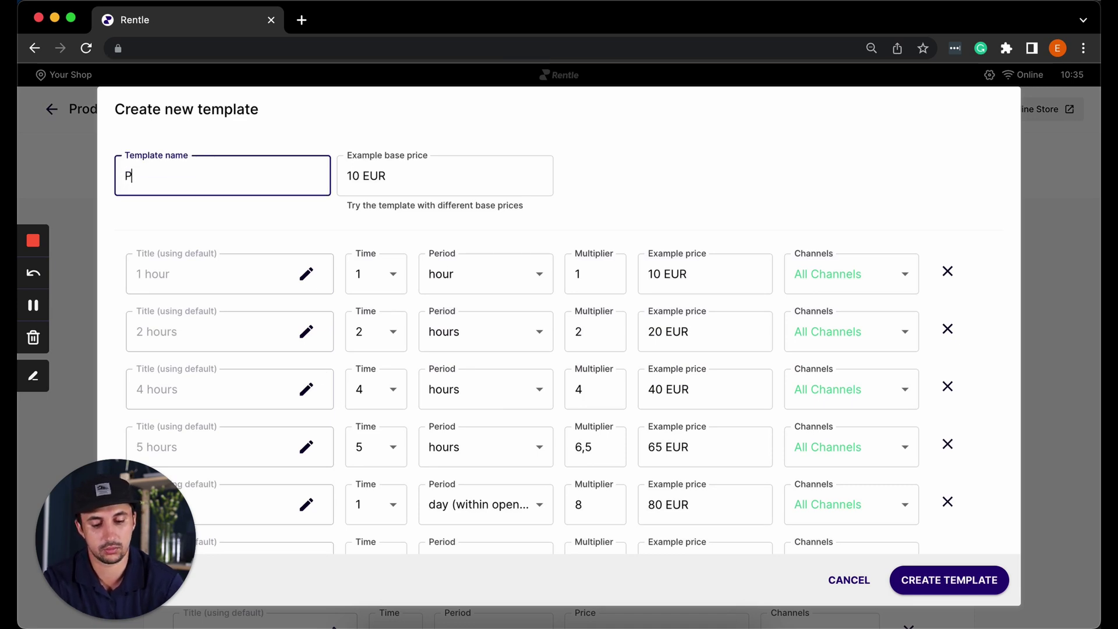
text(ricing for Cy)
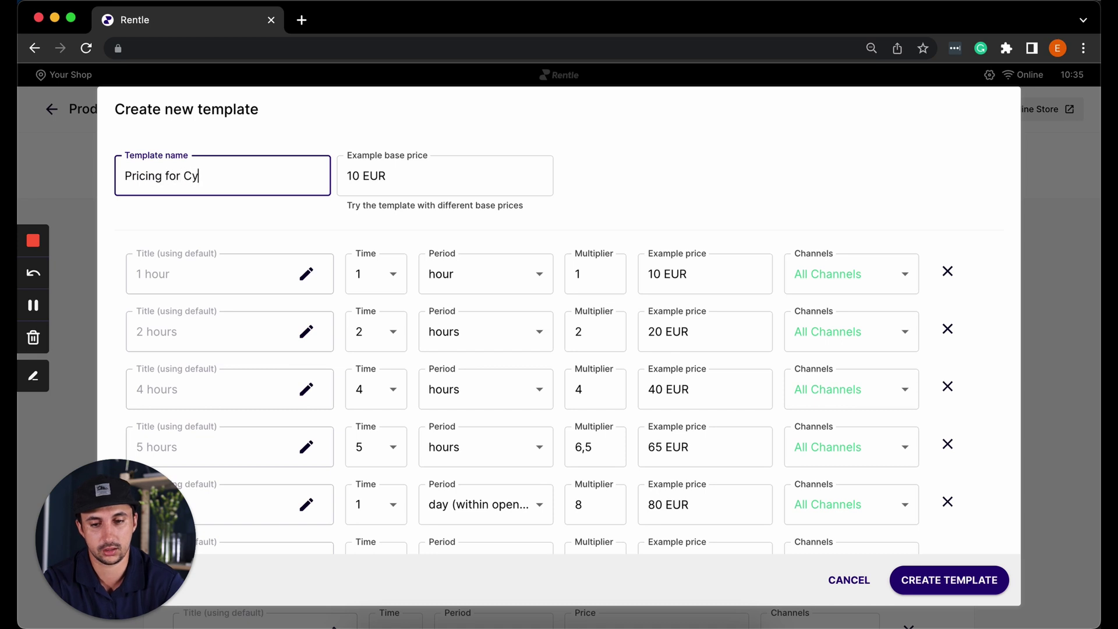
text(cling Products)
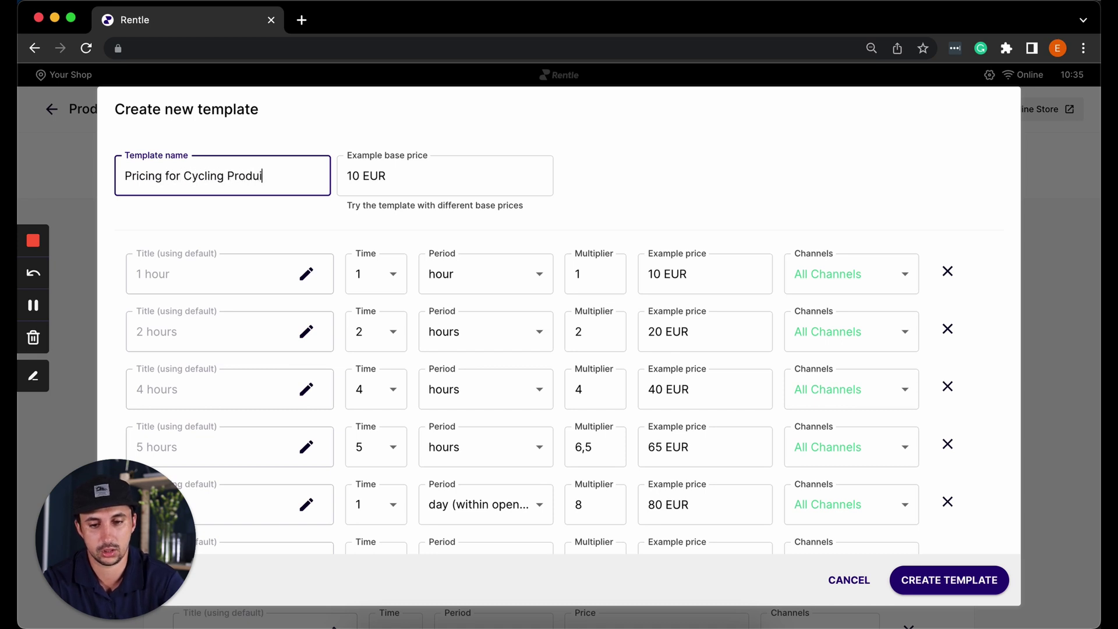
click(921, 580)
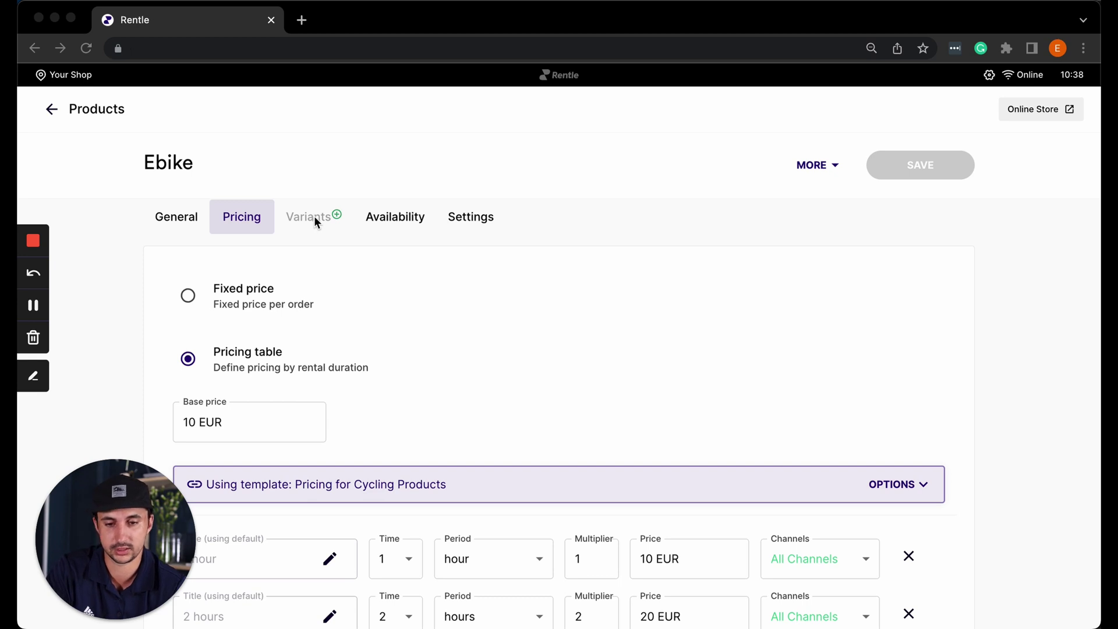
- Review the Ebike's availability and its settings for additional products, sales channels, stores, customer segments, deposit, required product information and customer information
click(396, 218)
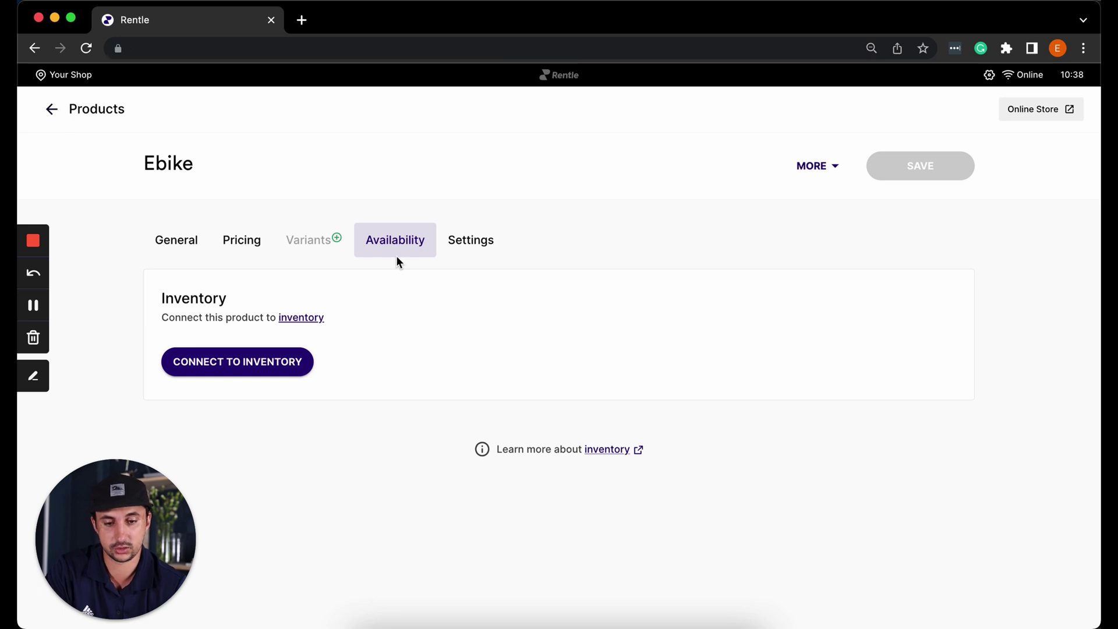
click(465, 245)
scroll(463, 250, down, 1)
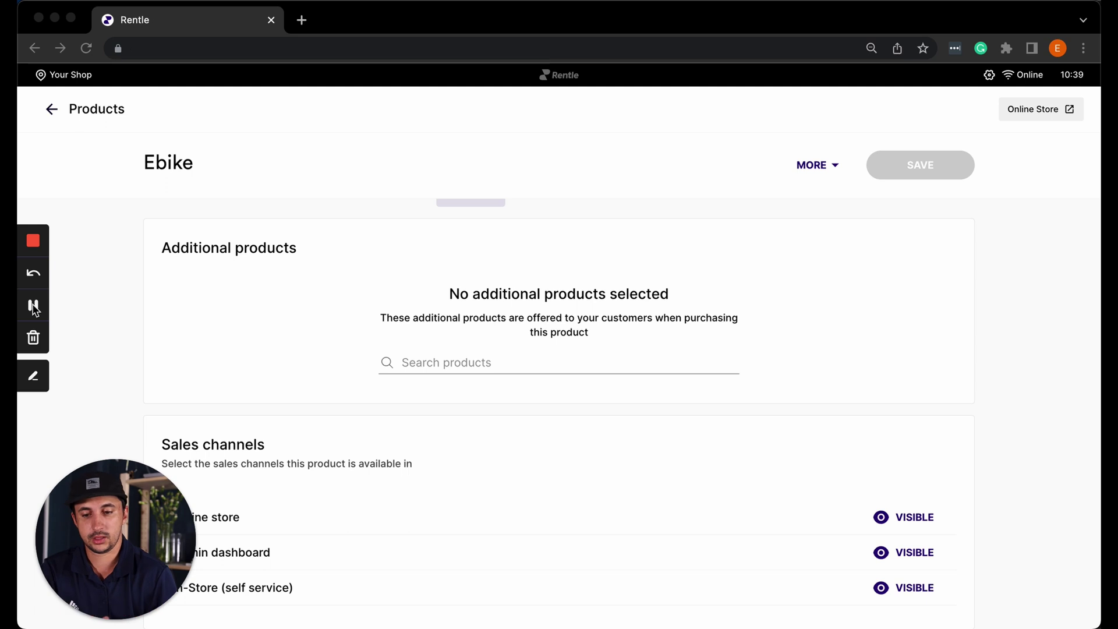
click(34, 307)
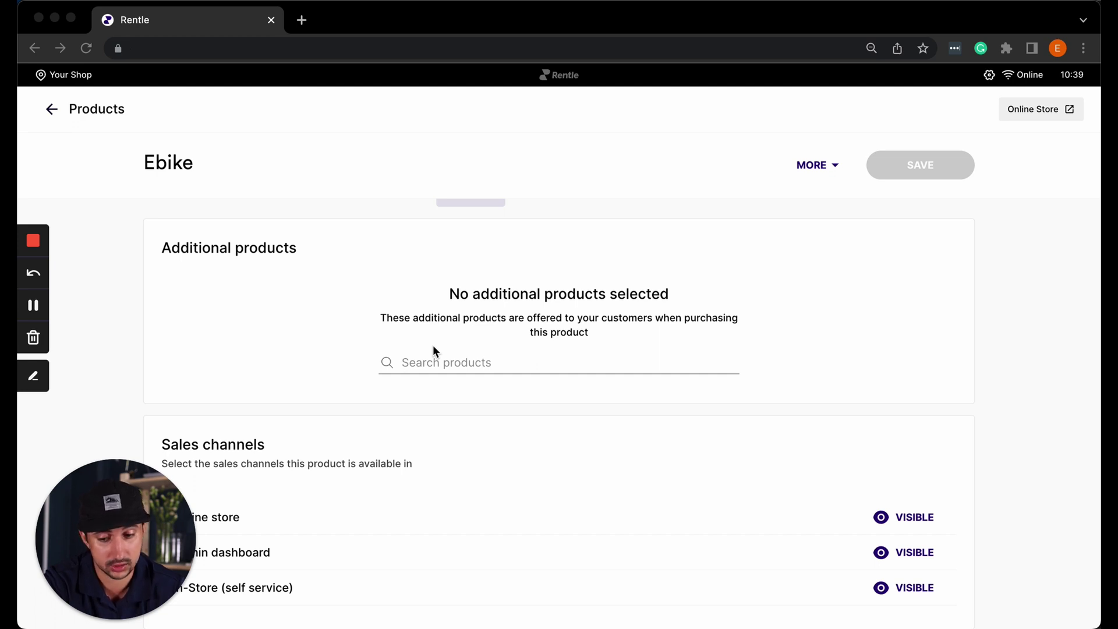
scroll(434, 351, down, 5)
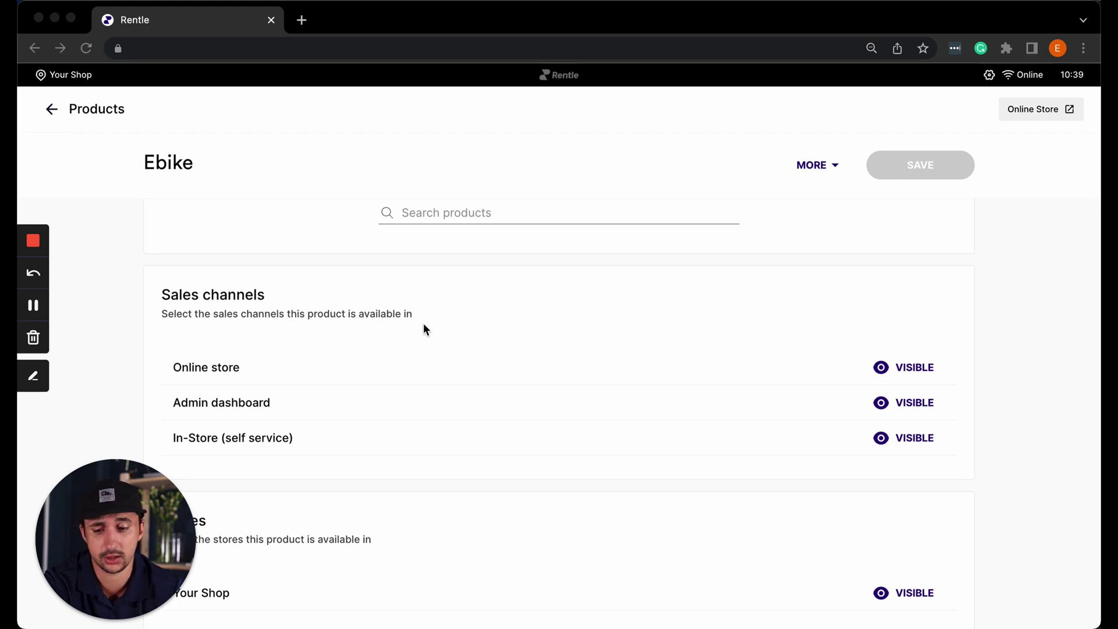
scroll(423, 329, down, 2)
scroll(420, 332, down, 5)
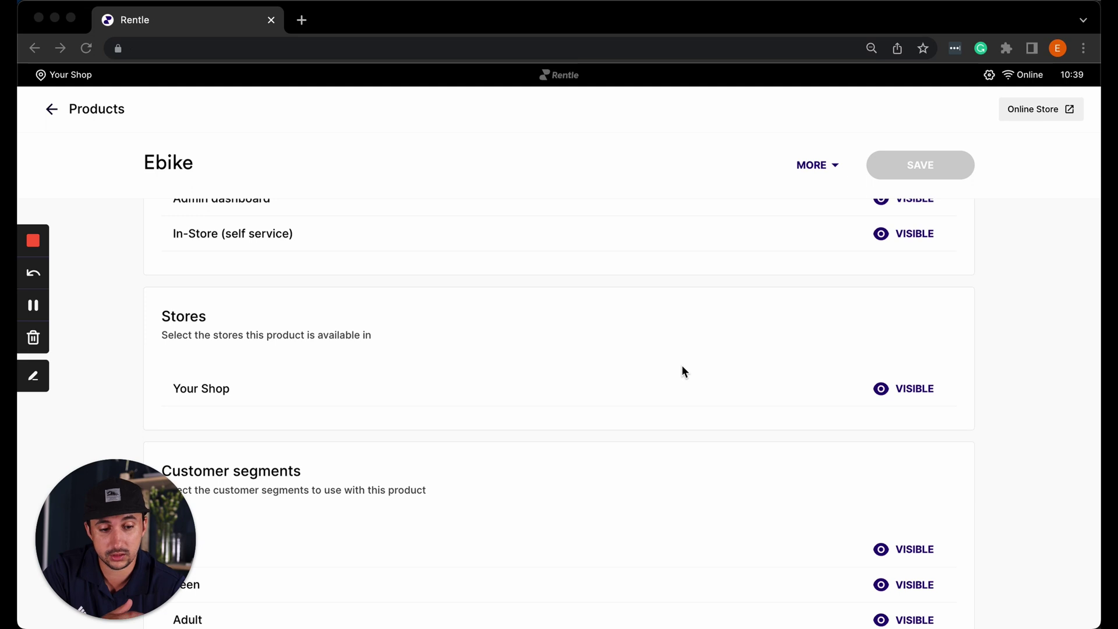
scroll(682, 366, down, 1)
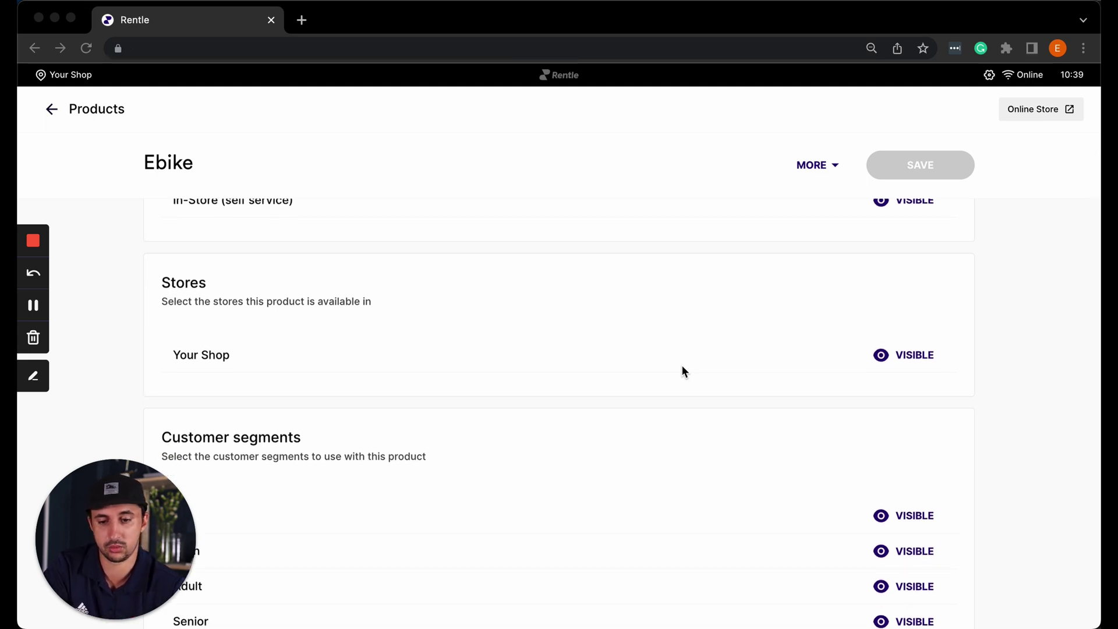
scroll(683, 368, down, 5)
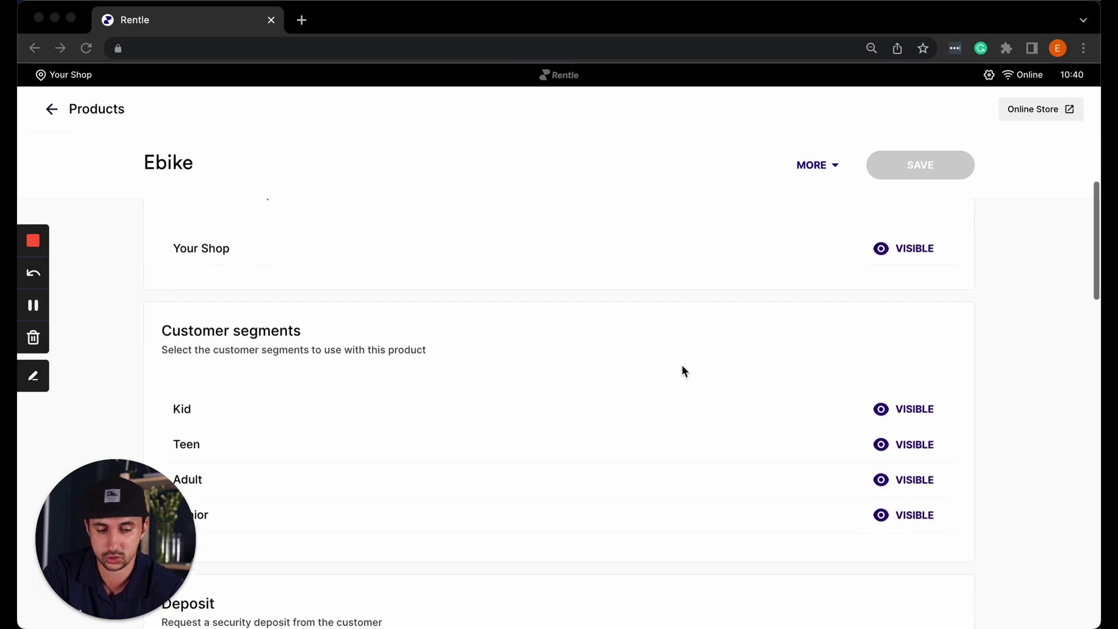
scroll(682, 366, down, 2)
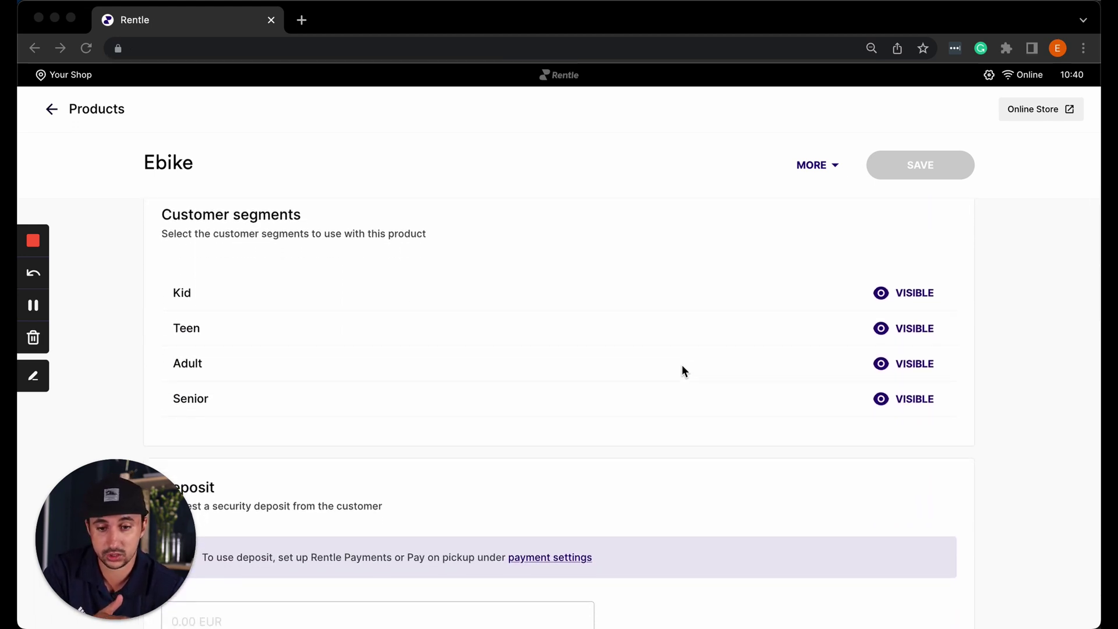
scroll(682, 366, down, 8)
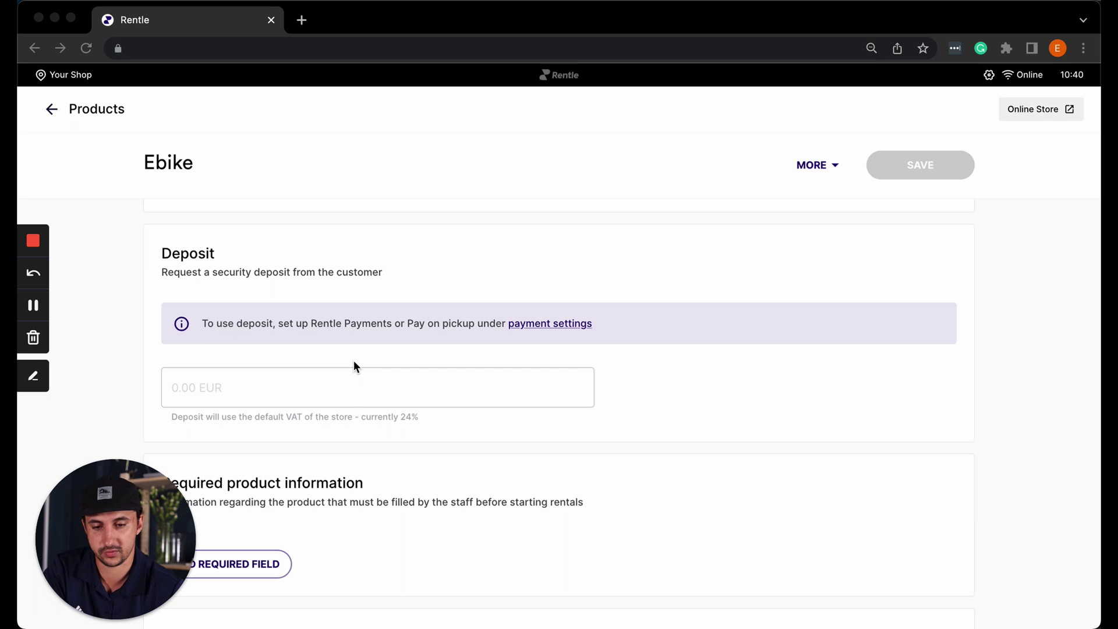
scroll(354, 363, down, 7)
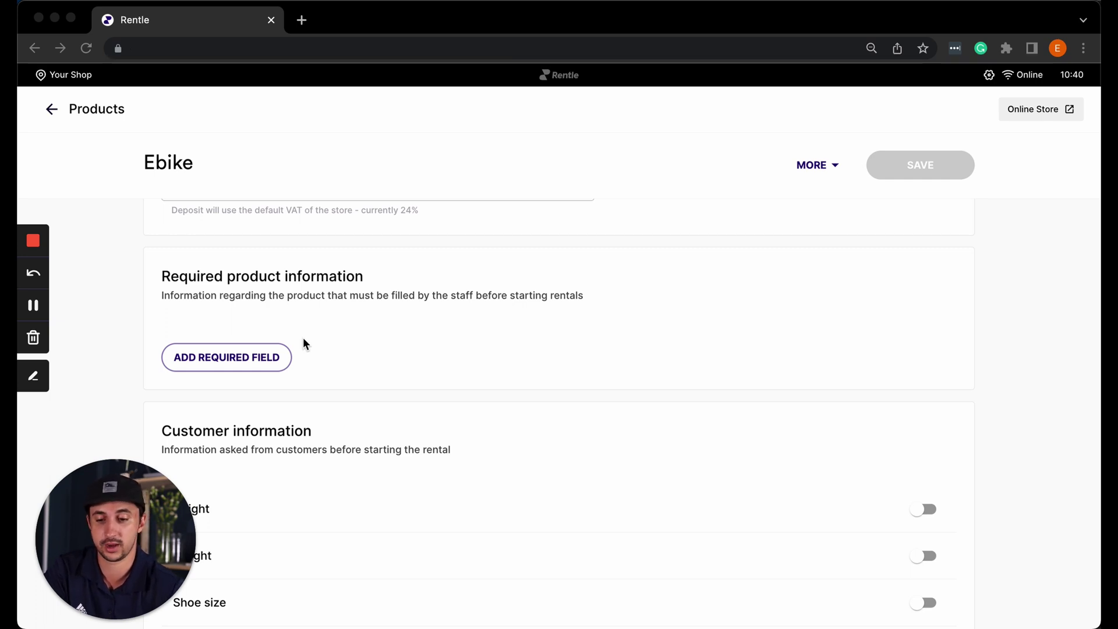
scroll(304, 341, down, 7)
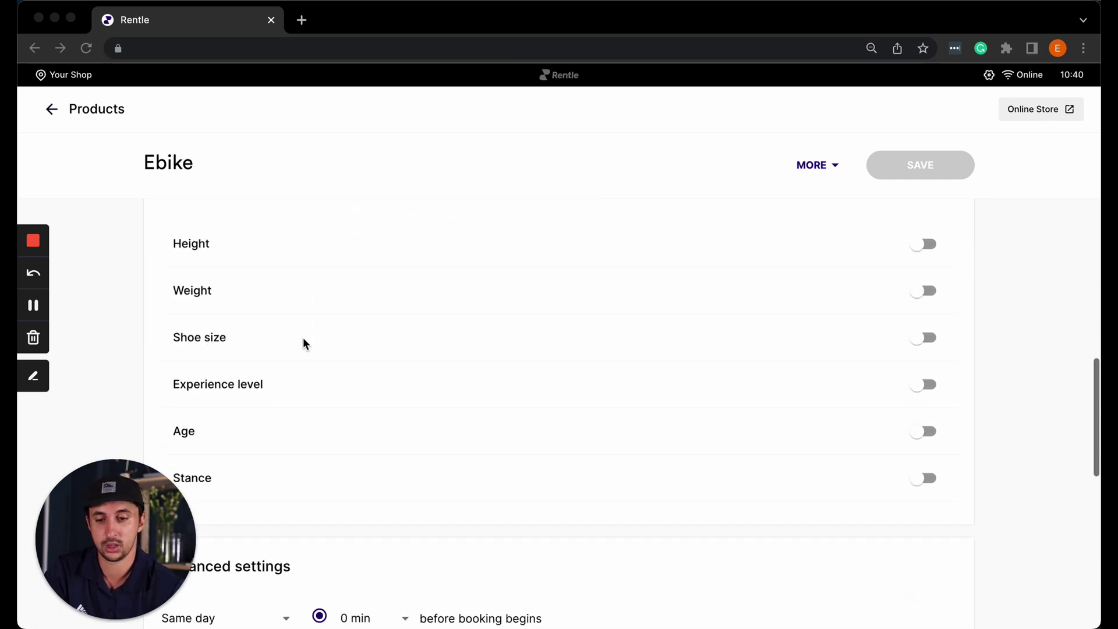
scroll(303, 343, up, 1)
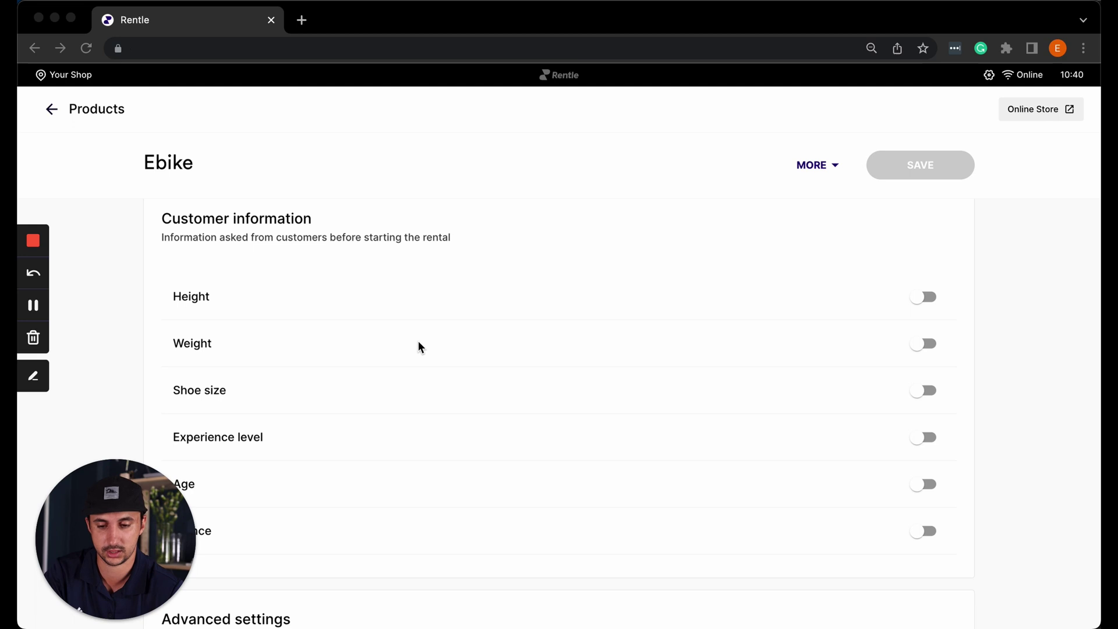
- Set the Ebike's booking cutoff in the advanced settings to 1 day before, by 18:00
scroll(418, 342, down, 8)
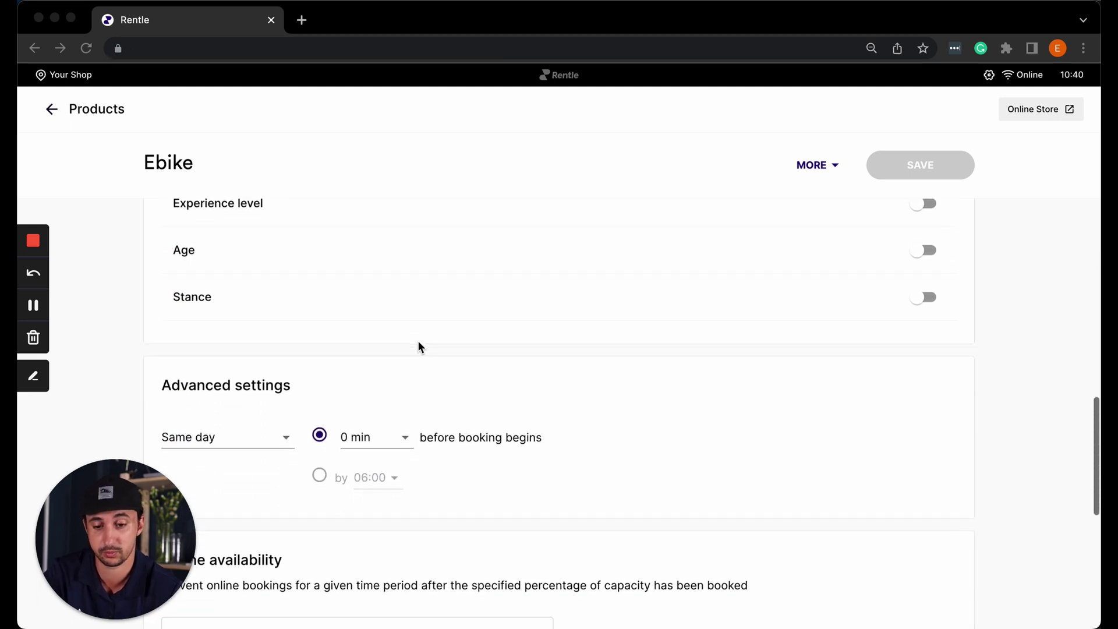
scroll(418, 342, down, 4)
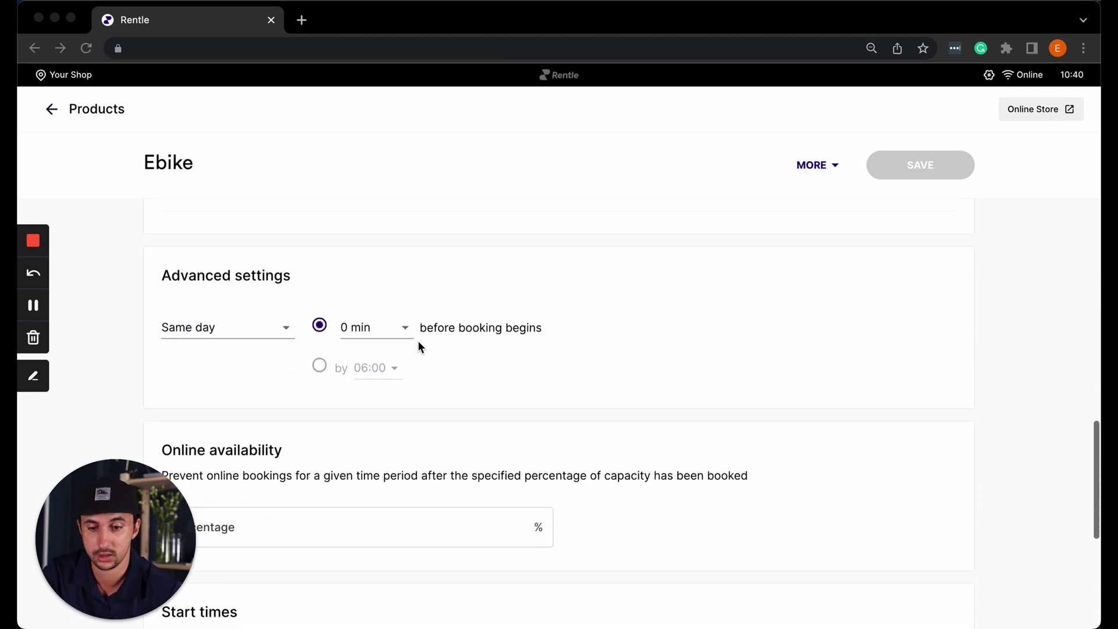
click(271, 331)
key(Escape)
click(340, 368)
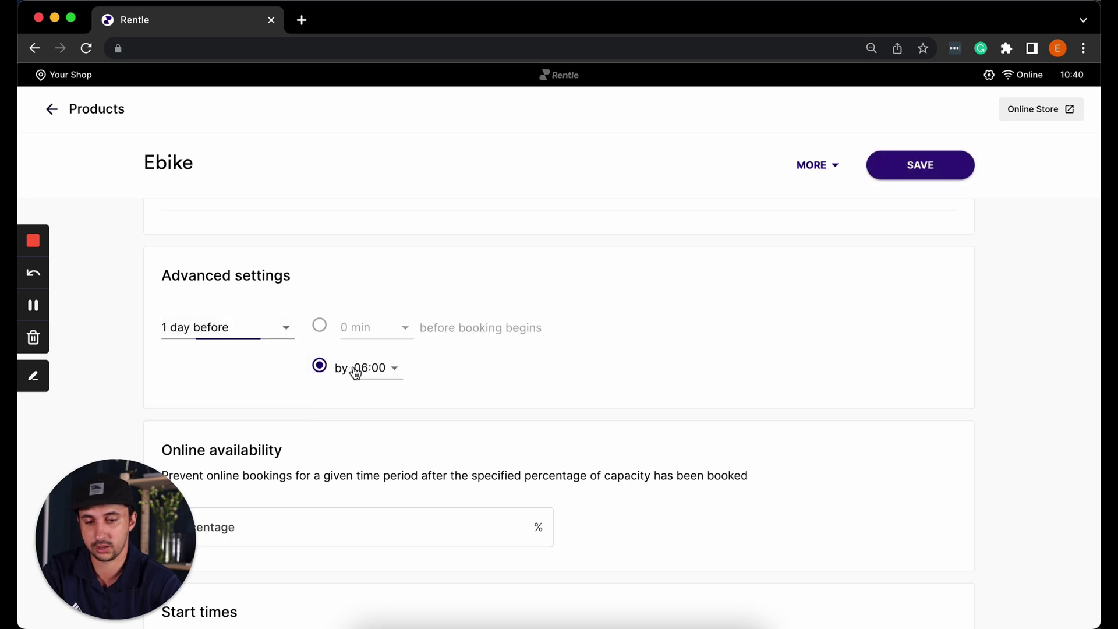
click(383, 372)
click(381, 589)
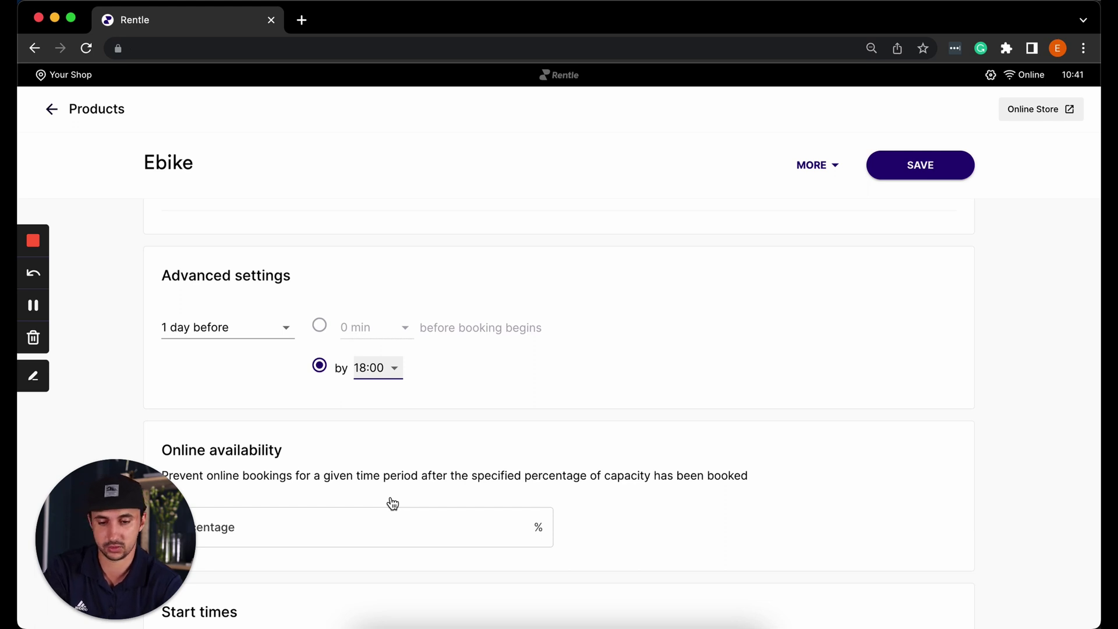
- Switch the Ebike's start times to a fixed start time of 10:00 on all days and check the warning beside it
scroll(393, 503, down, 3)
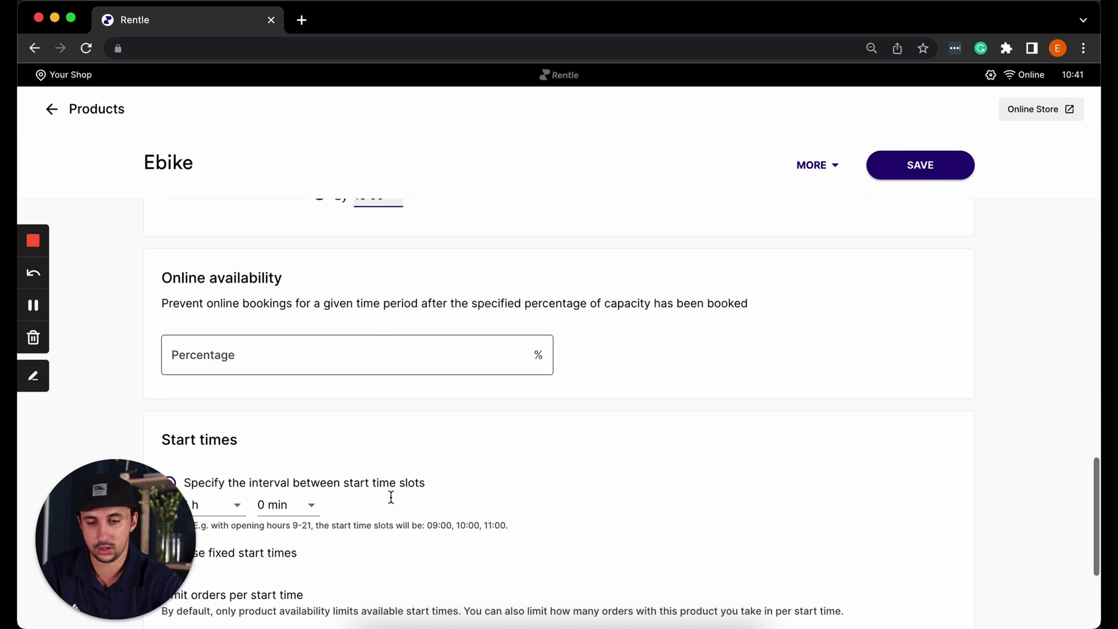
scroll(341, 344, down, 2)
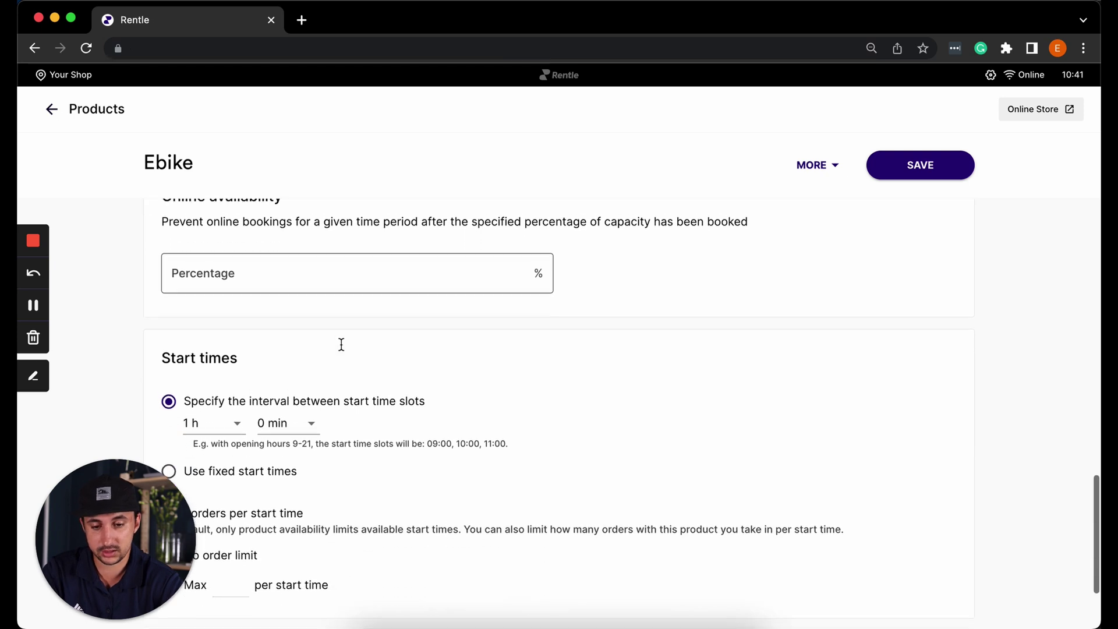
scroll(341, 349, down, 2)
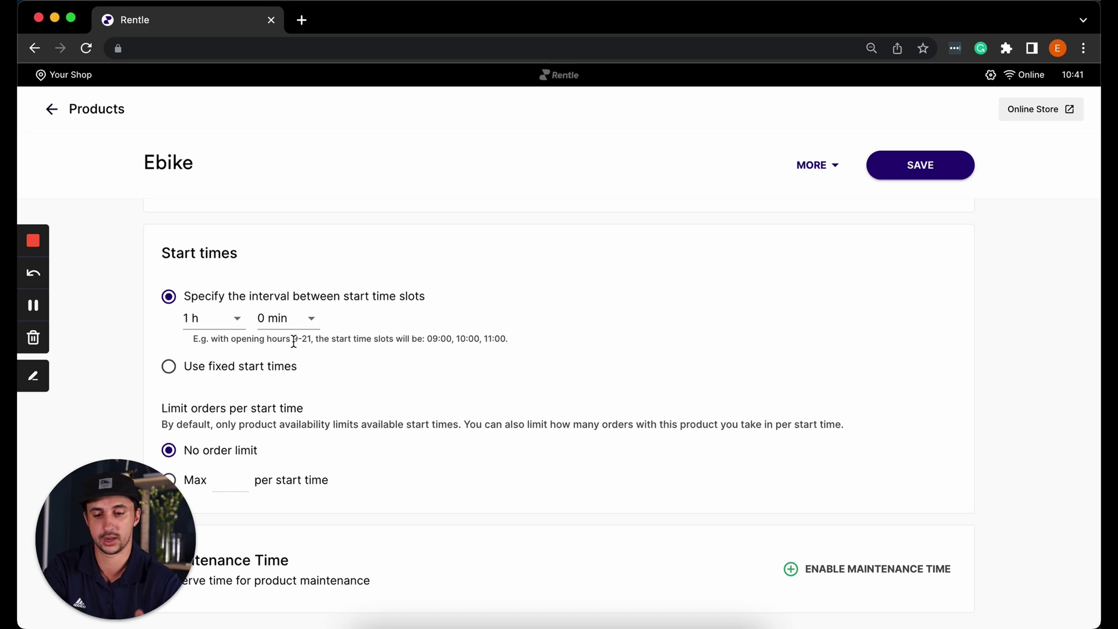
click(172, 366)
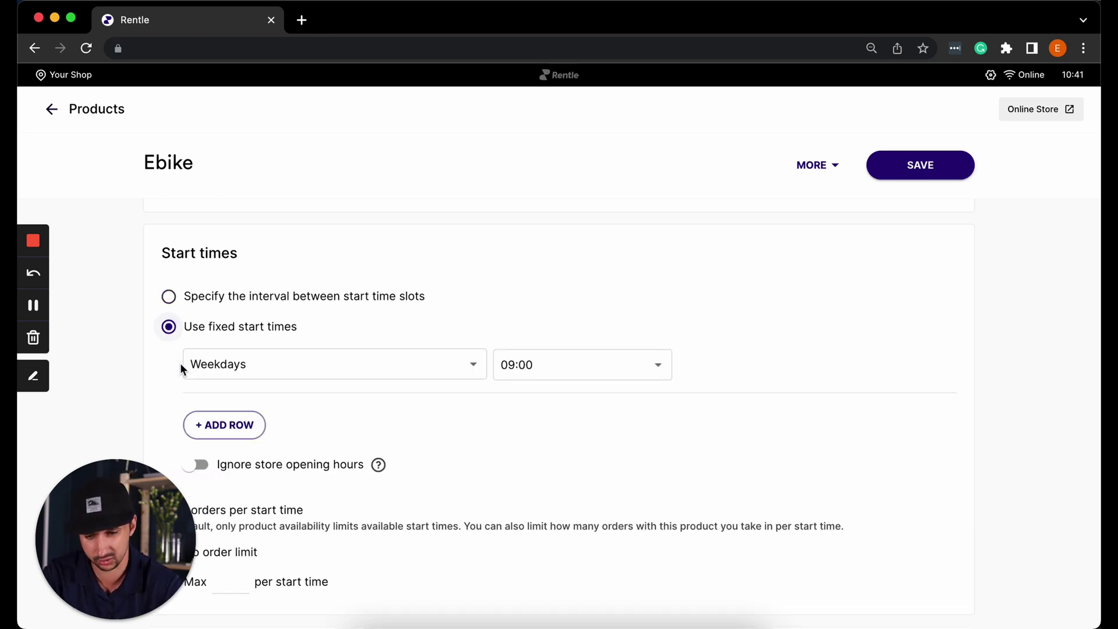
click(309, 376)
click(302, 257)
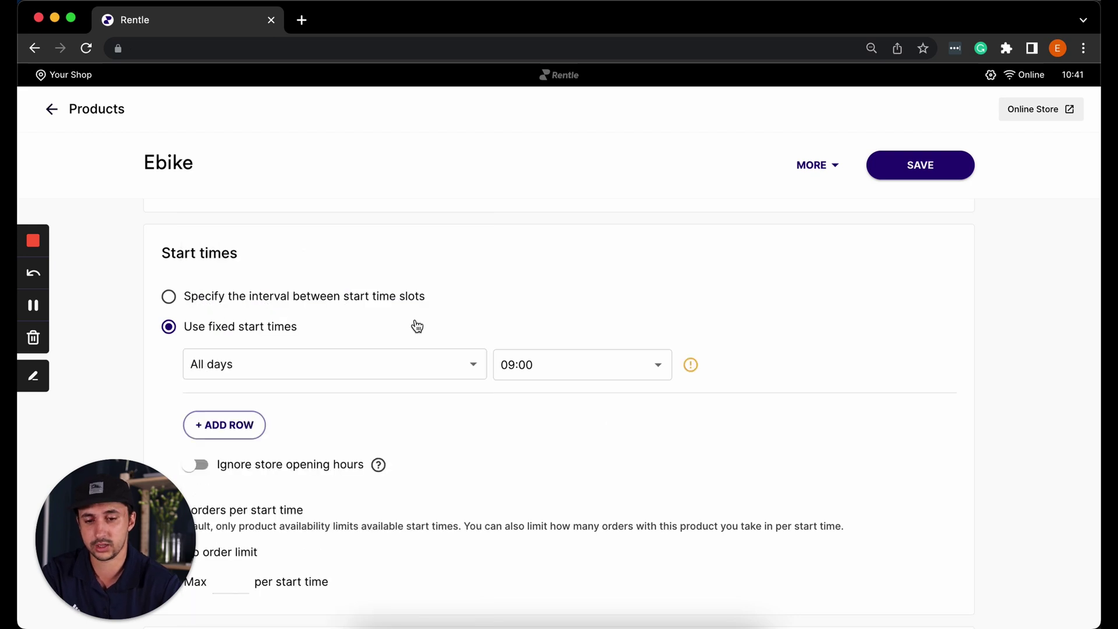
click(514, 365)
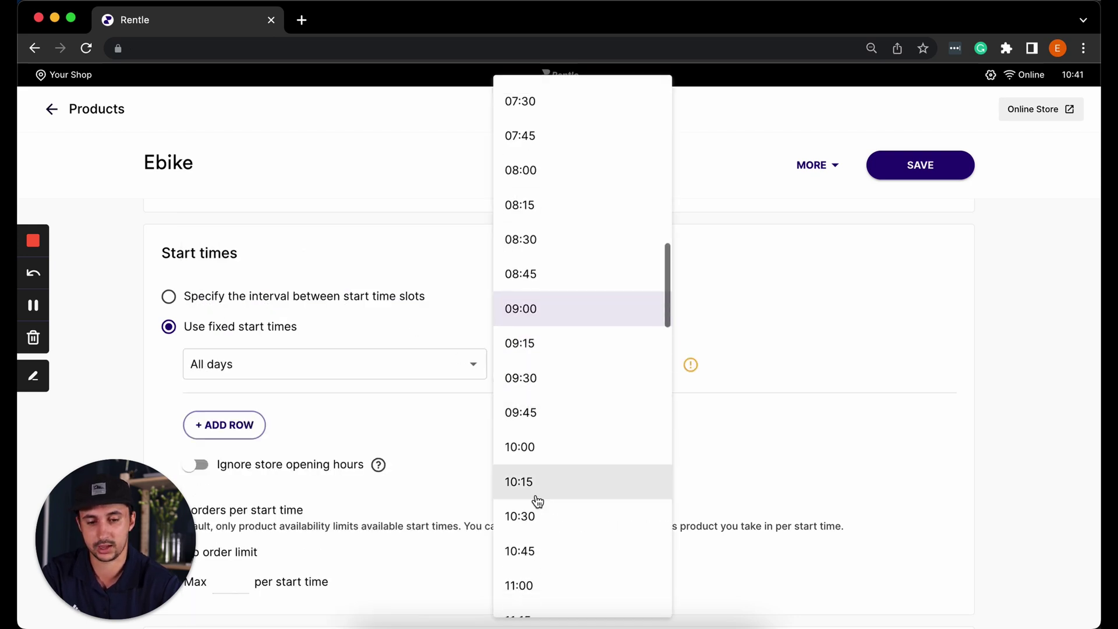
click(552, 456)
scroll(641, 364, down, 1)
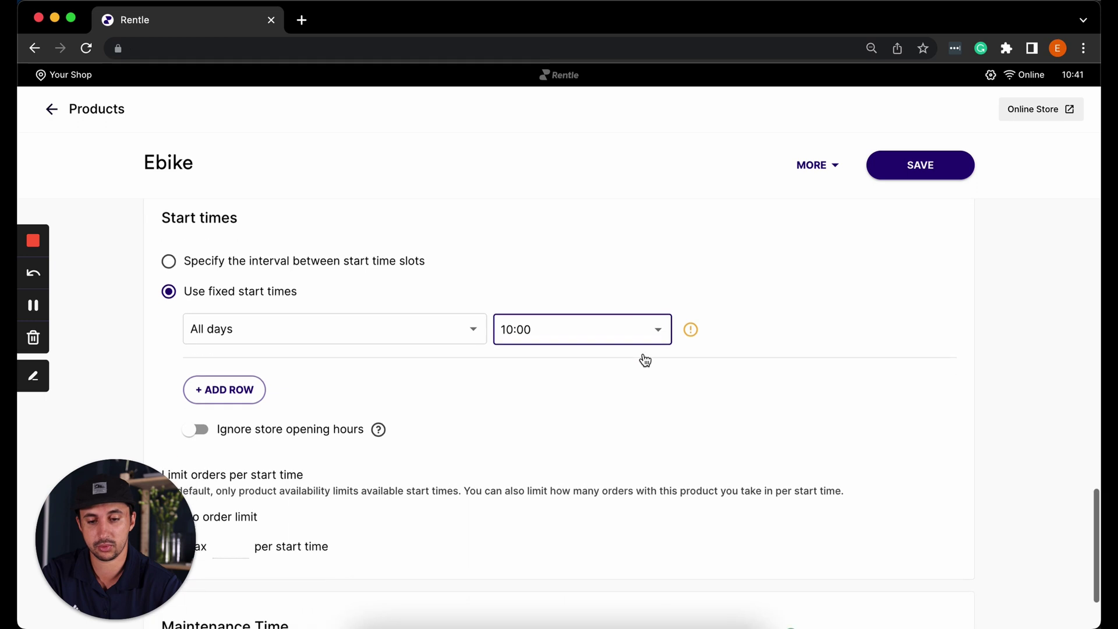
mouse_move(691, 314)
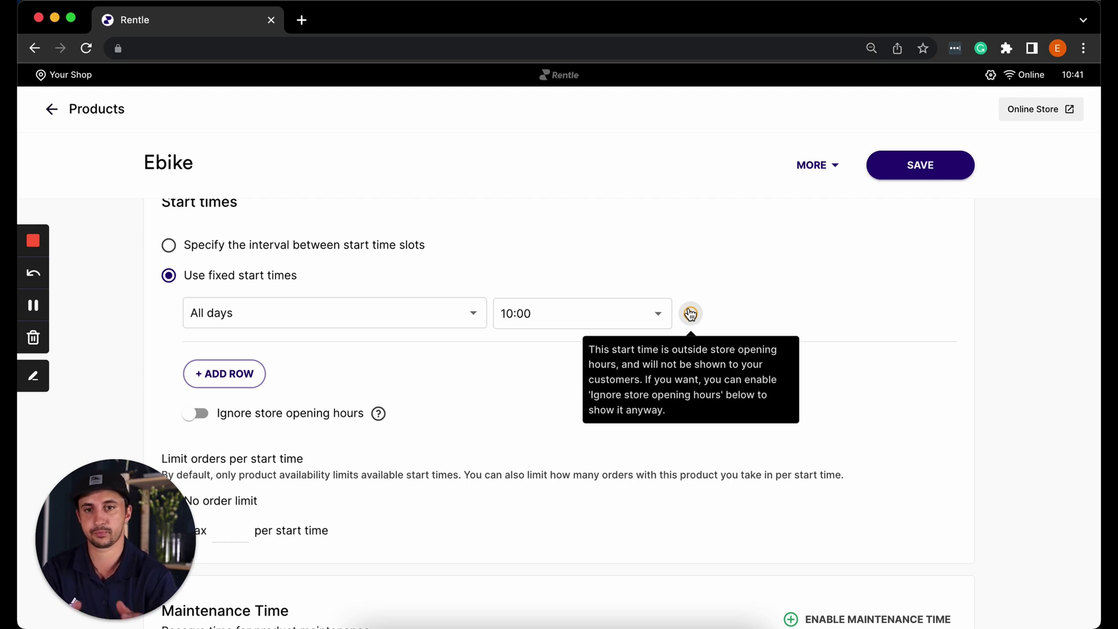
- Make the Ebike's fixed start times ignore the store opening hours and check the order limit options per start time
scroll(382, 351, down, 2)
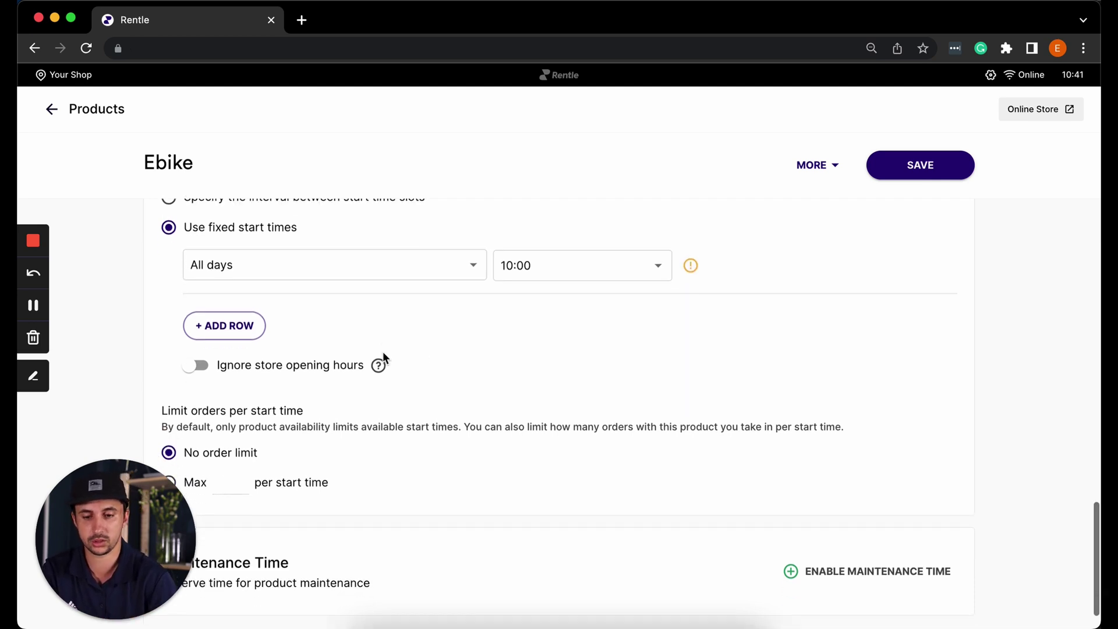
click(198, 360)
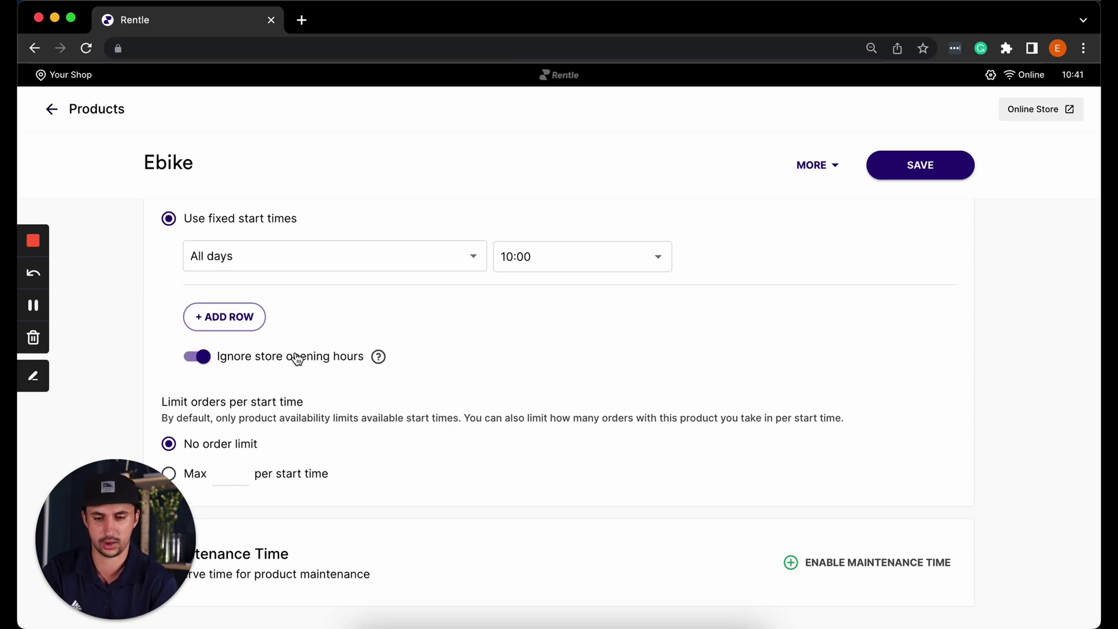
scroll(296, 358, down, 2)
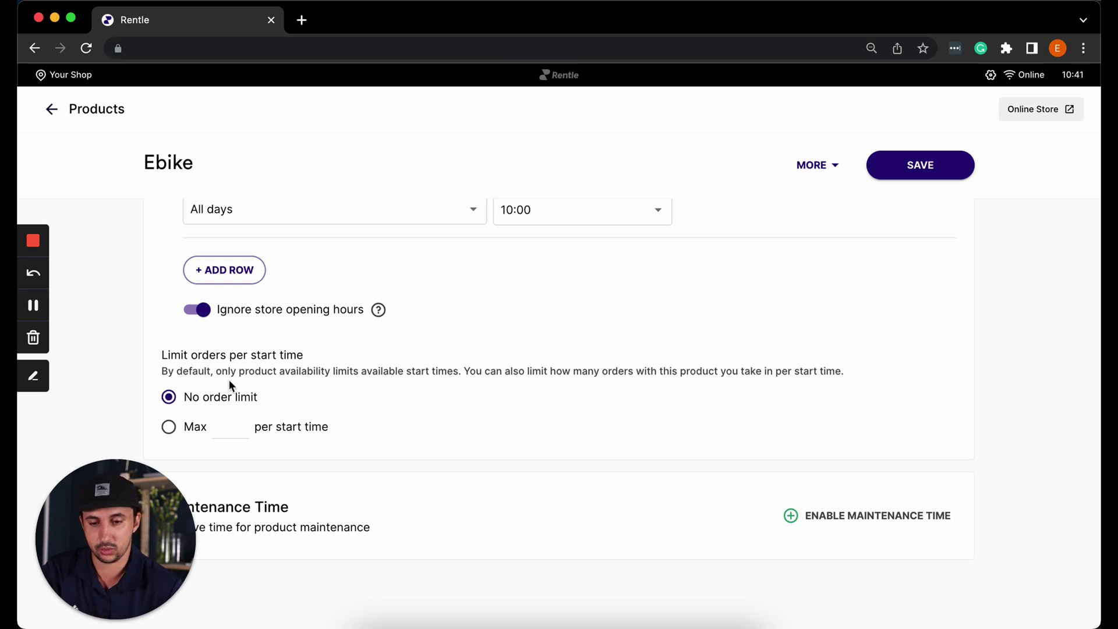
click(154, 499)
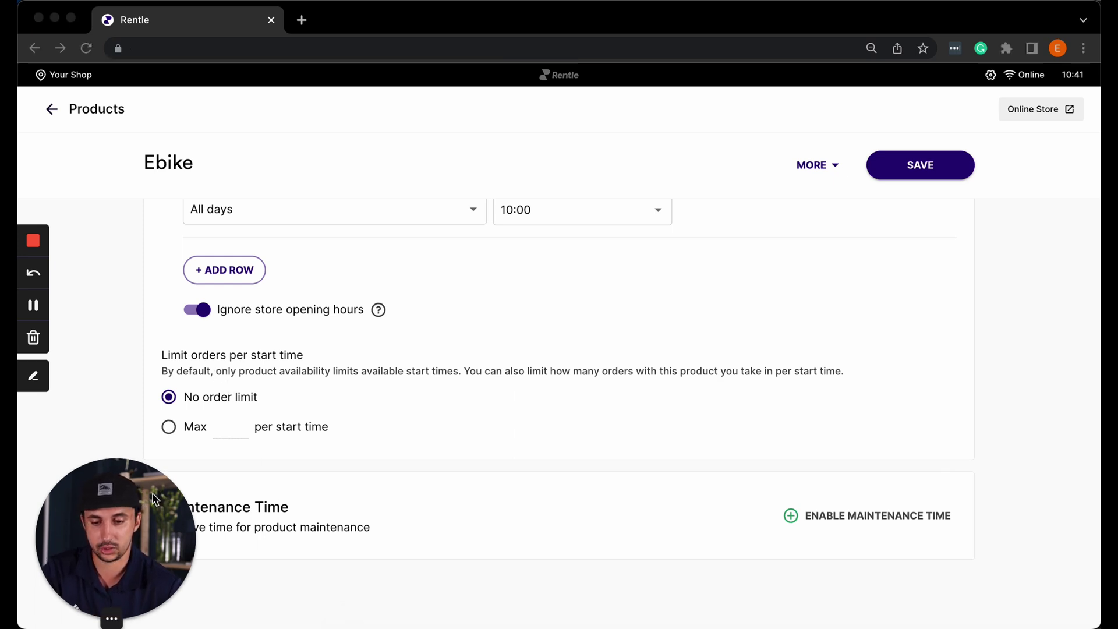
drag(154, 499, 124, 441)
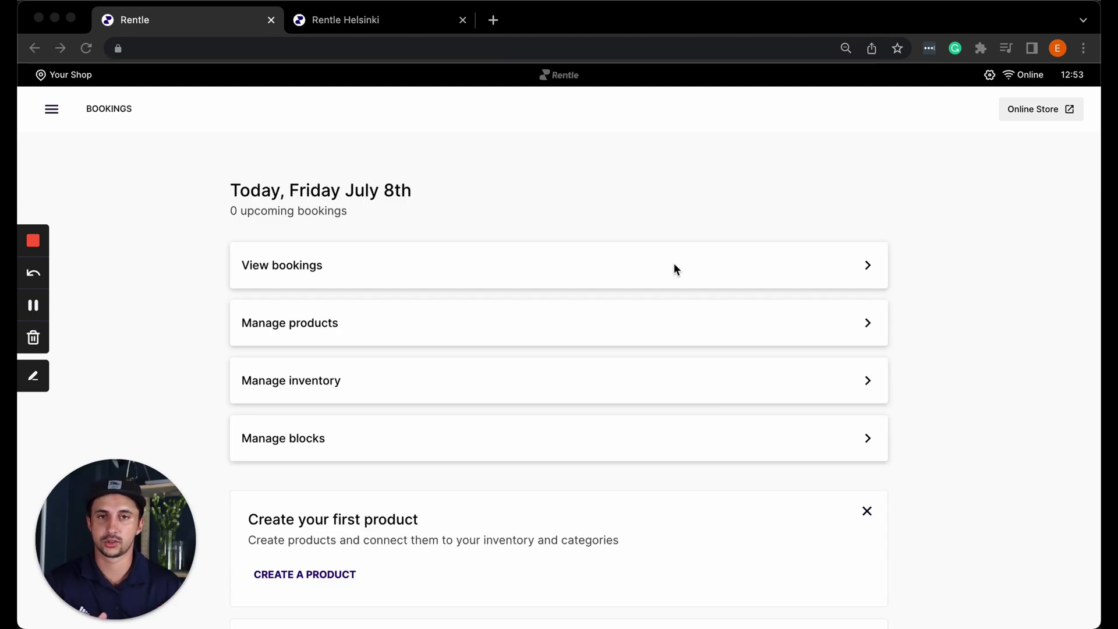
- Open the Ebike's product page in the online store and browse through its product images
click(966, 116)
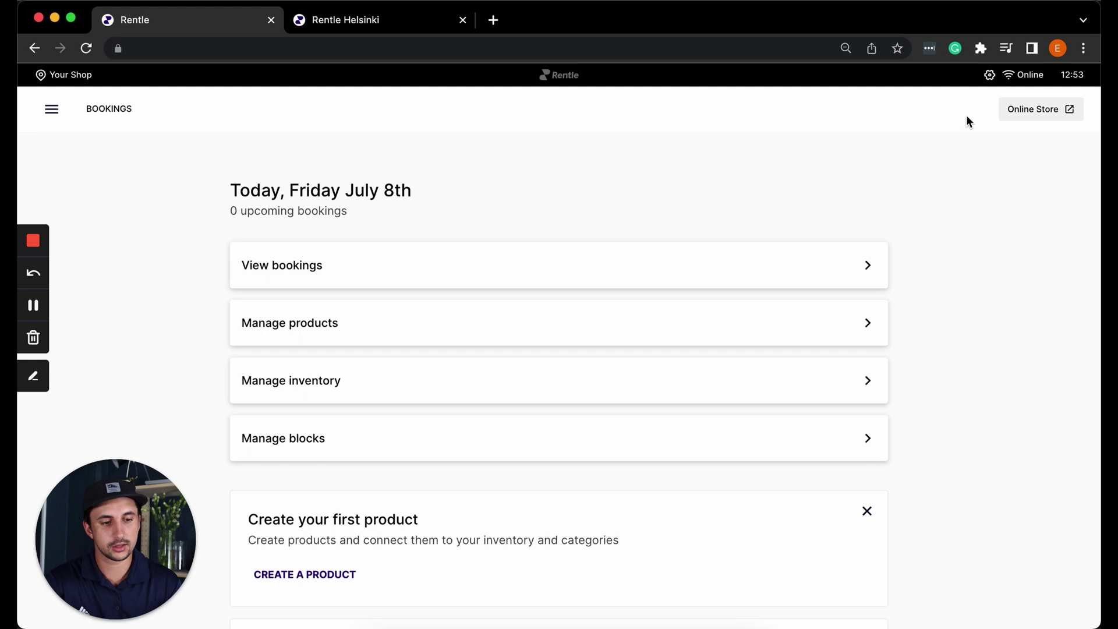
click(1026, 114)
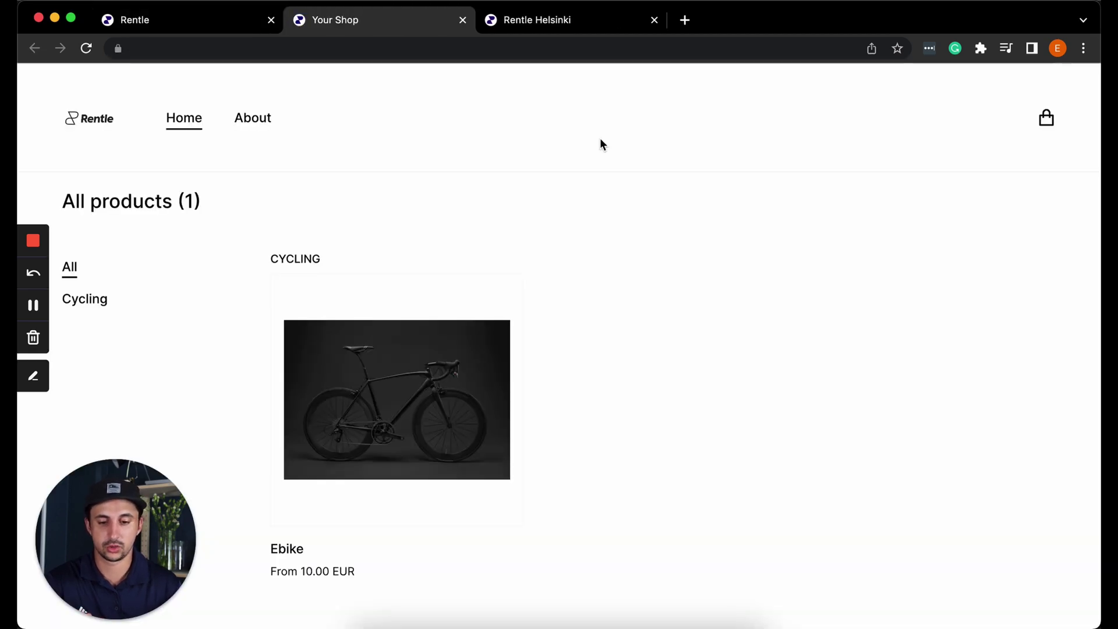
scroll(471, 240, down, 2)
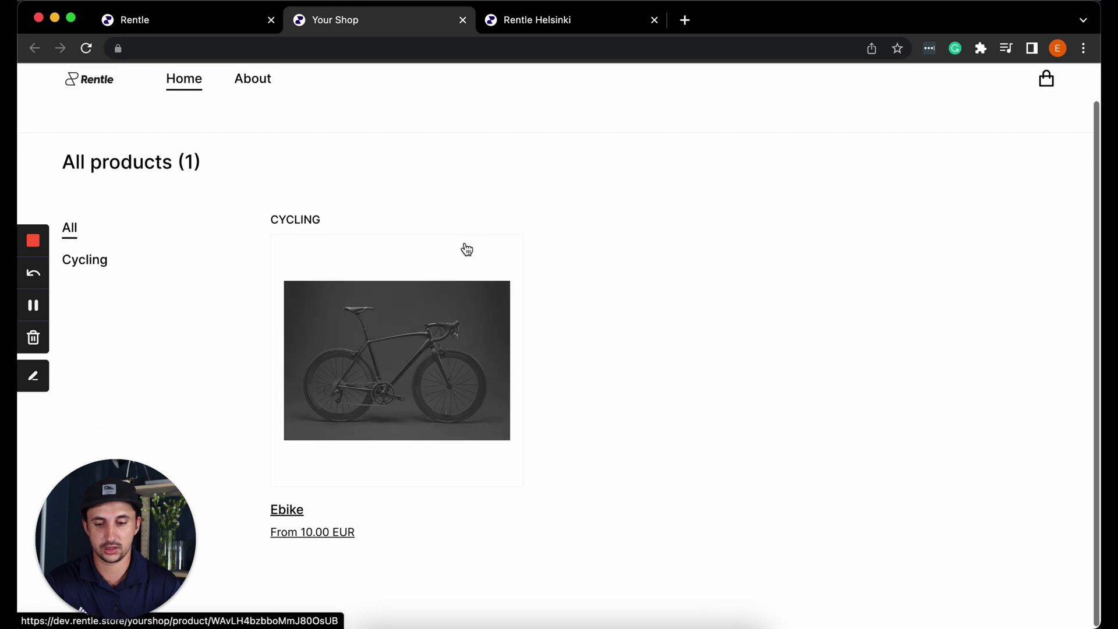
click(417, 371)
scroll(414, 367, down, 3)
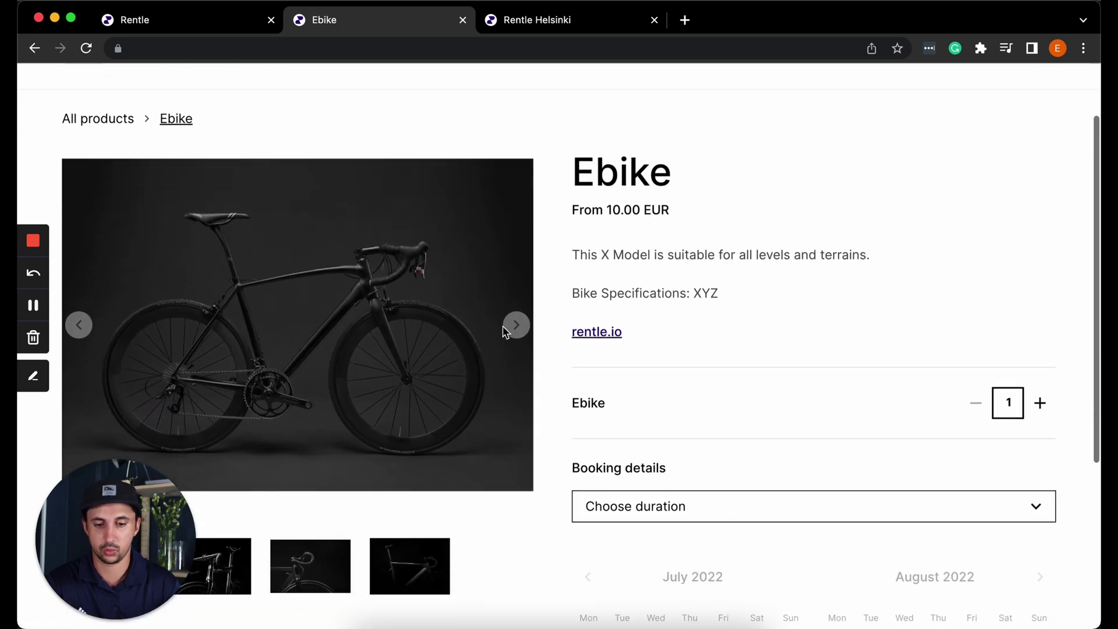
click(516, 326)
click(516, 325)
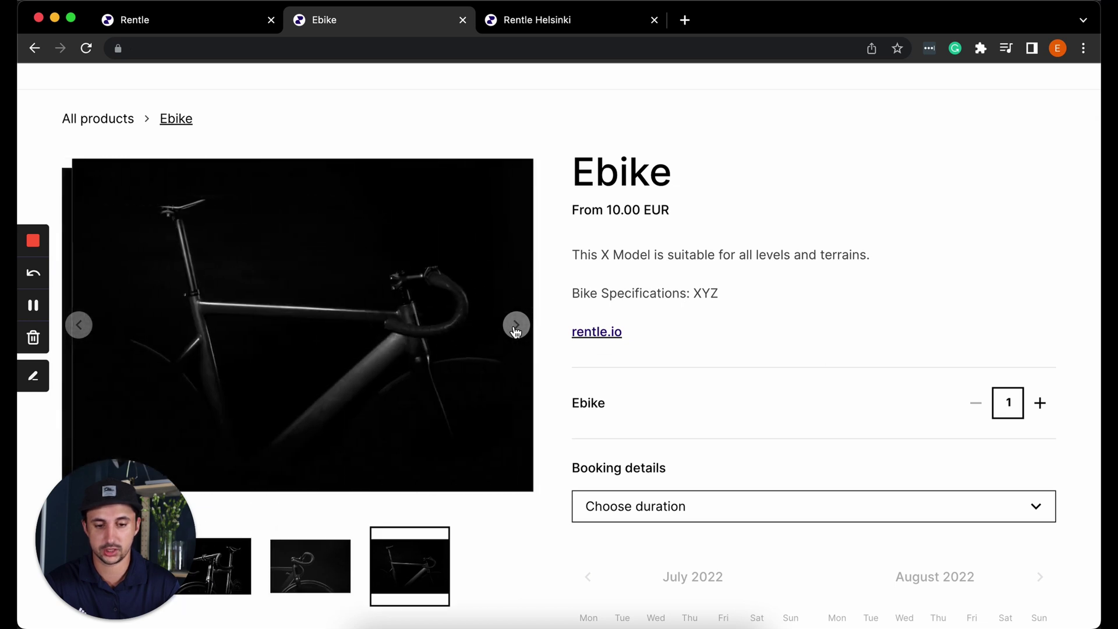
- Test the rentle.io link in the Ebike's description and check the product's booking details before returning to the store's product list
click(614, 342)
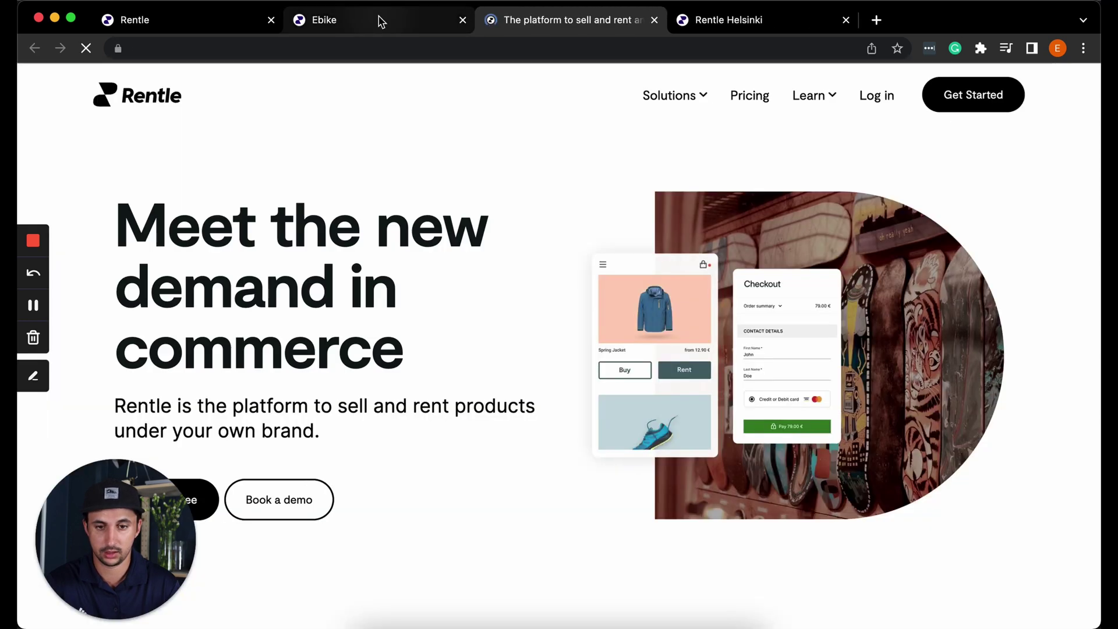
click(379, 18)
scroll(665, 274, down, 5)
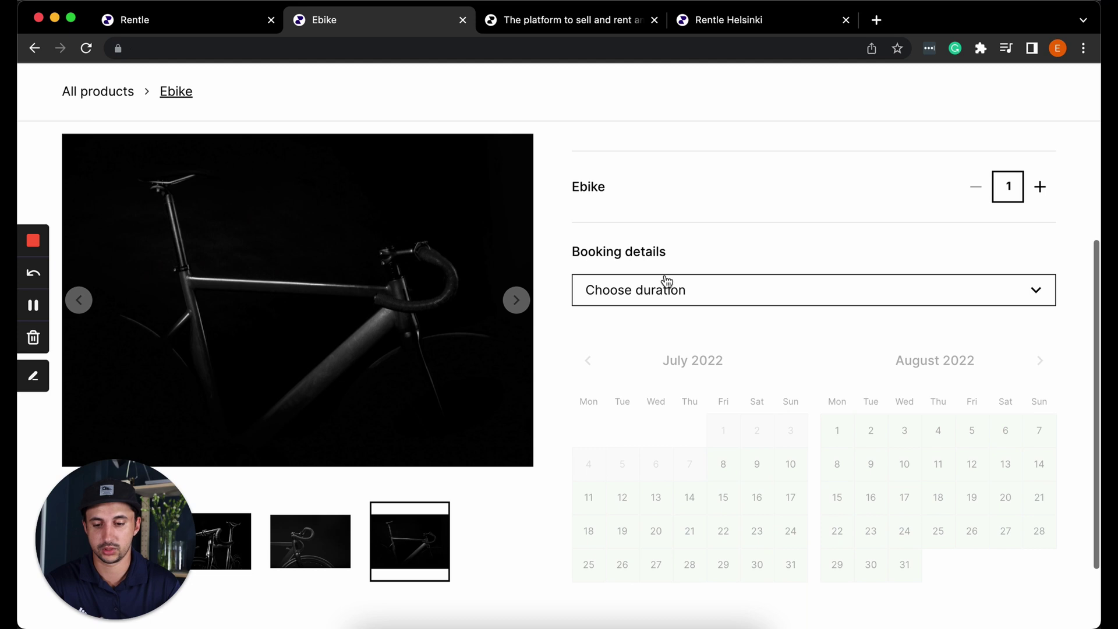
key(super+bracketleft)
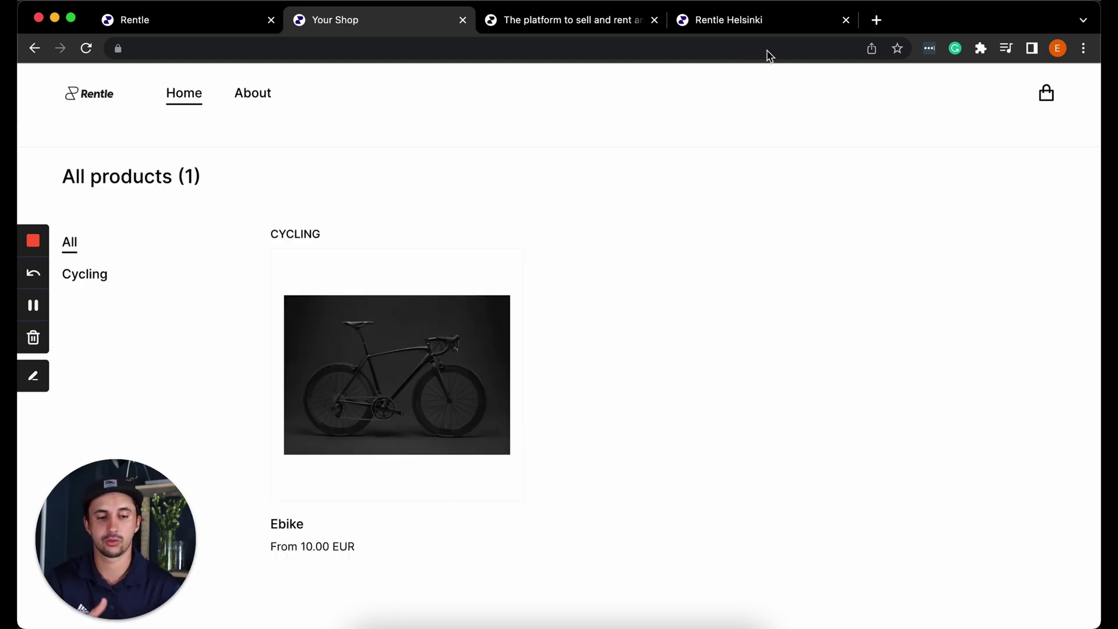
- Switch to the Rentle Helsinki demo store and examine its home page banner and product category tiles
click(731, 23)
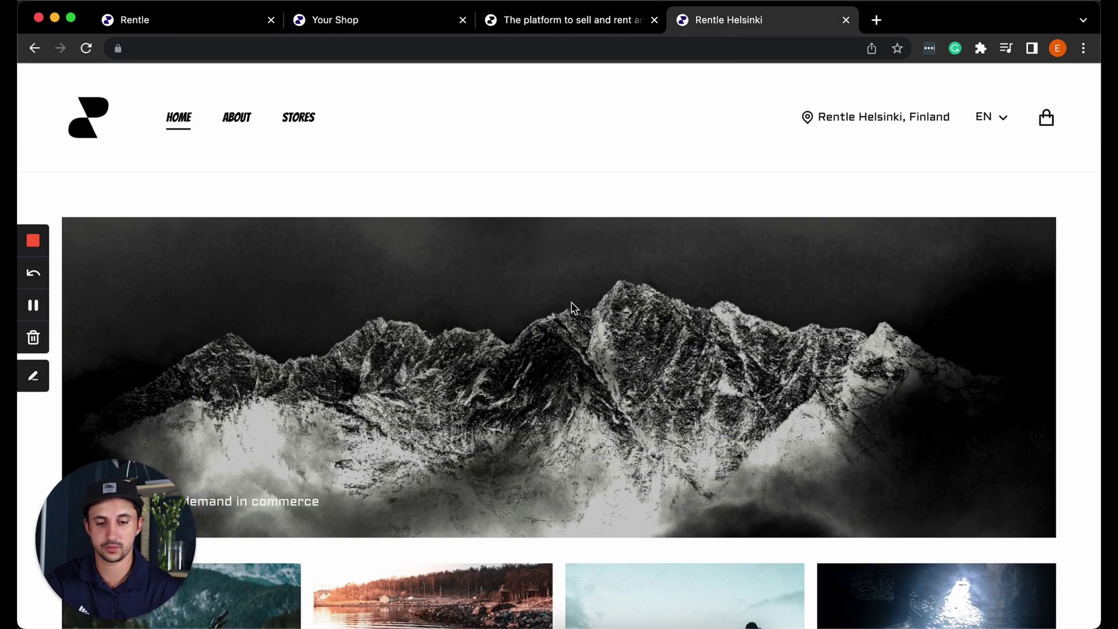
scroll(496, 372, down, 3)
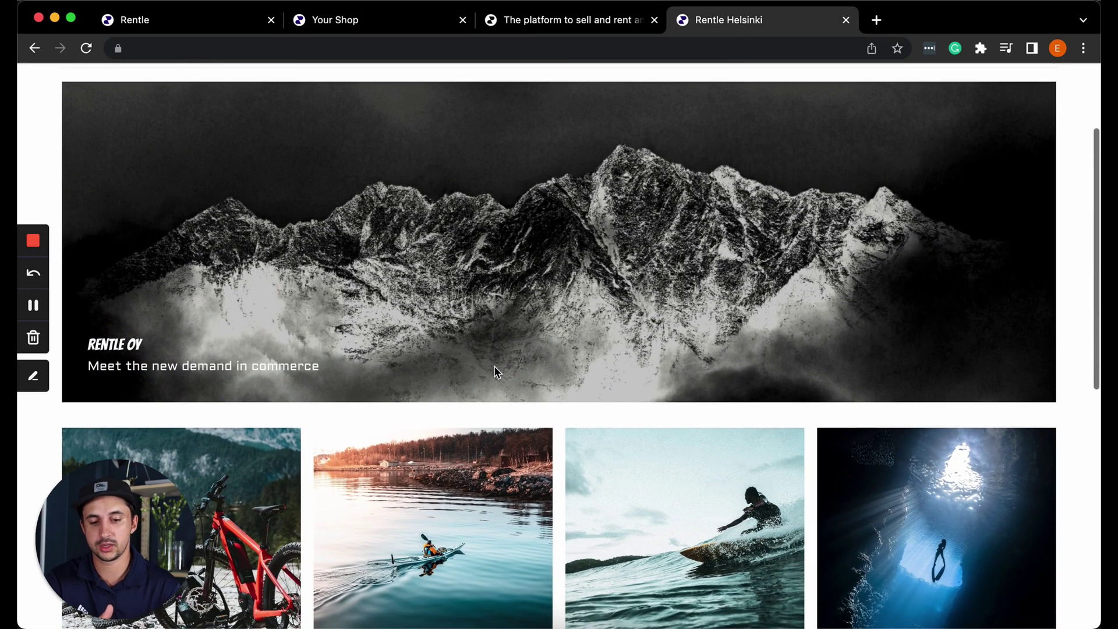
scroll(496, 370, down, 1)
scroll(496, 373, down, 2)
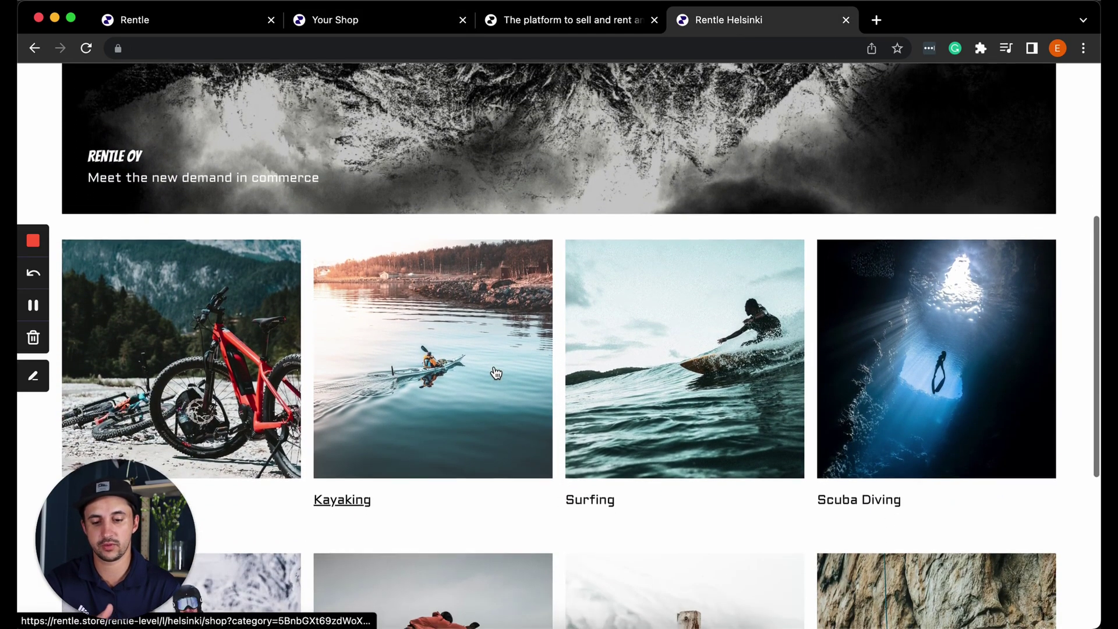
scroll(496, 372, down, 3)
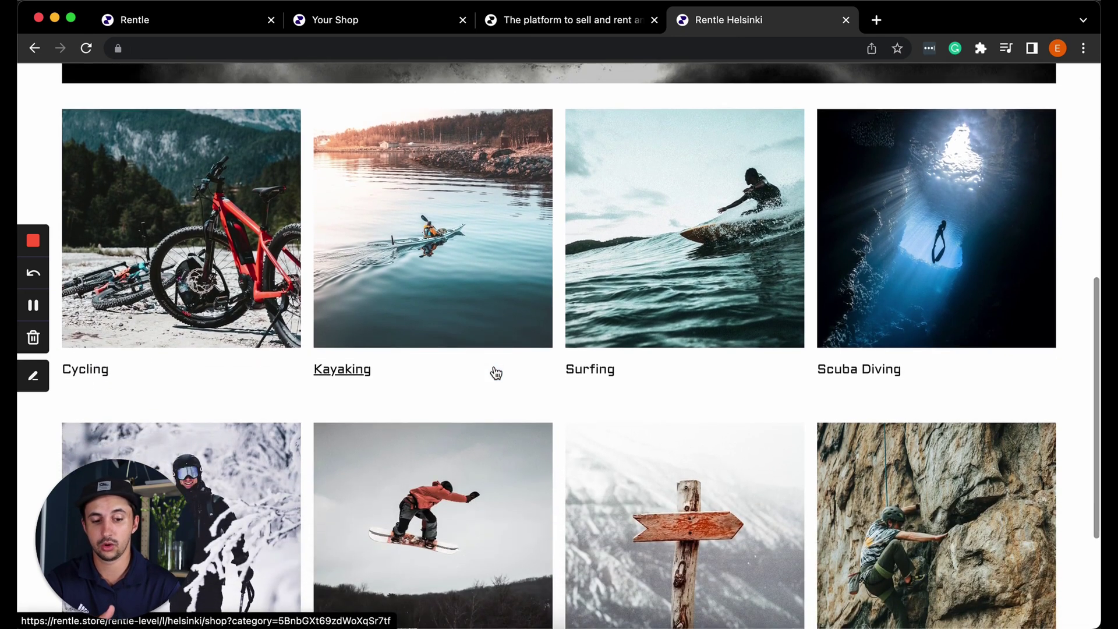
scroll(496, 373, down, 2)
scroll(496, 373, down, 2)
scroll(493, 373, down, 1)
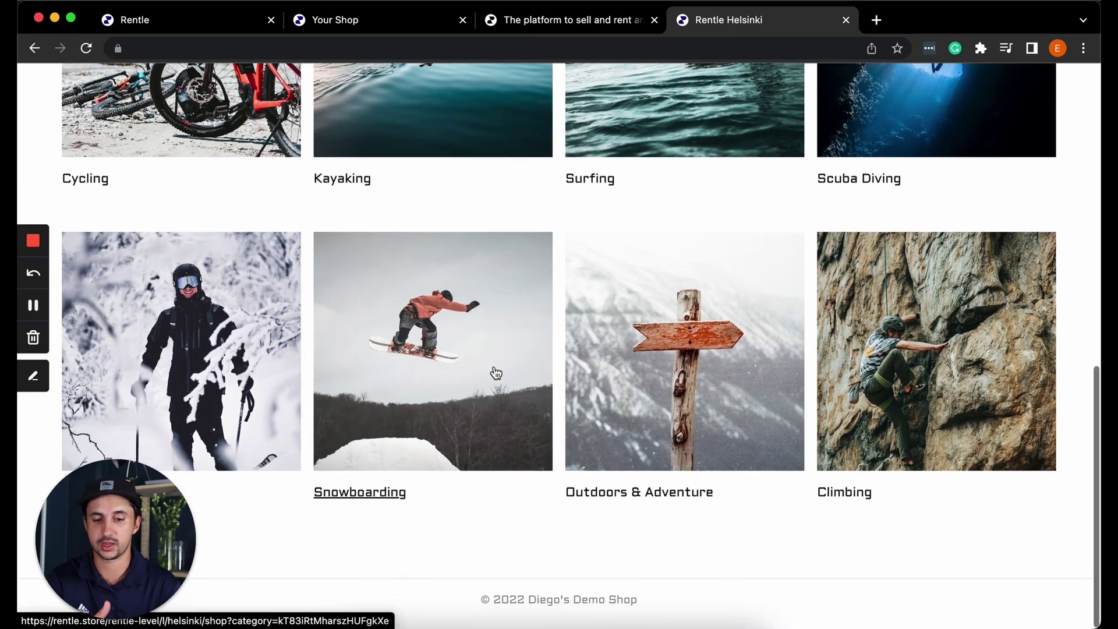